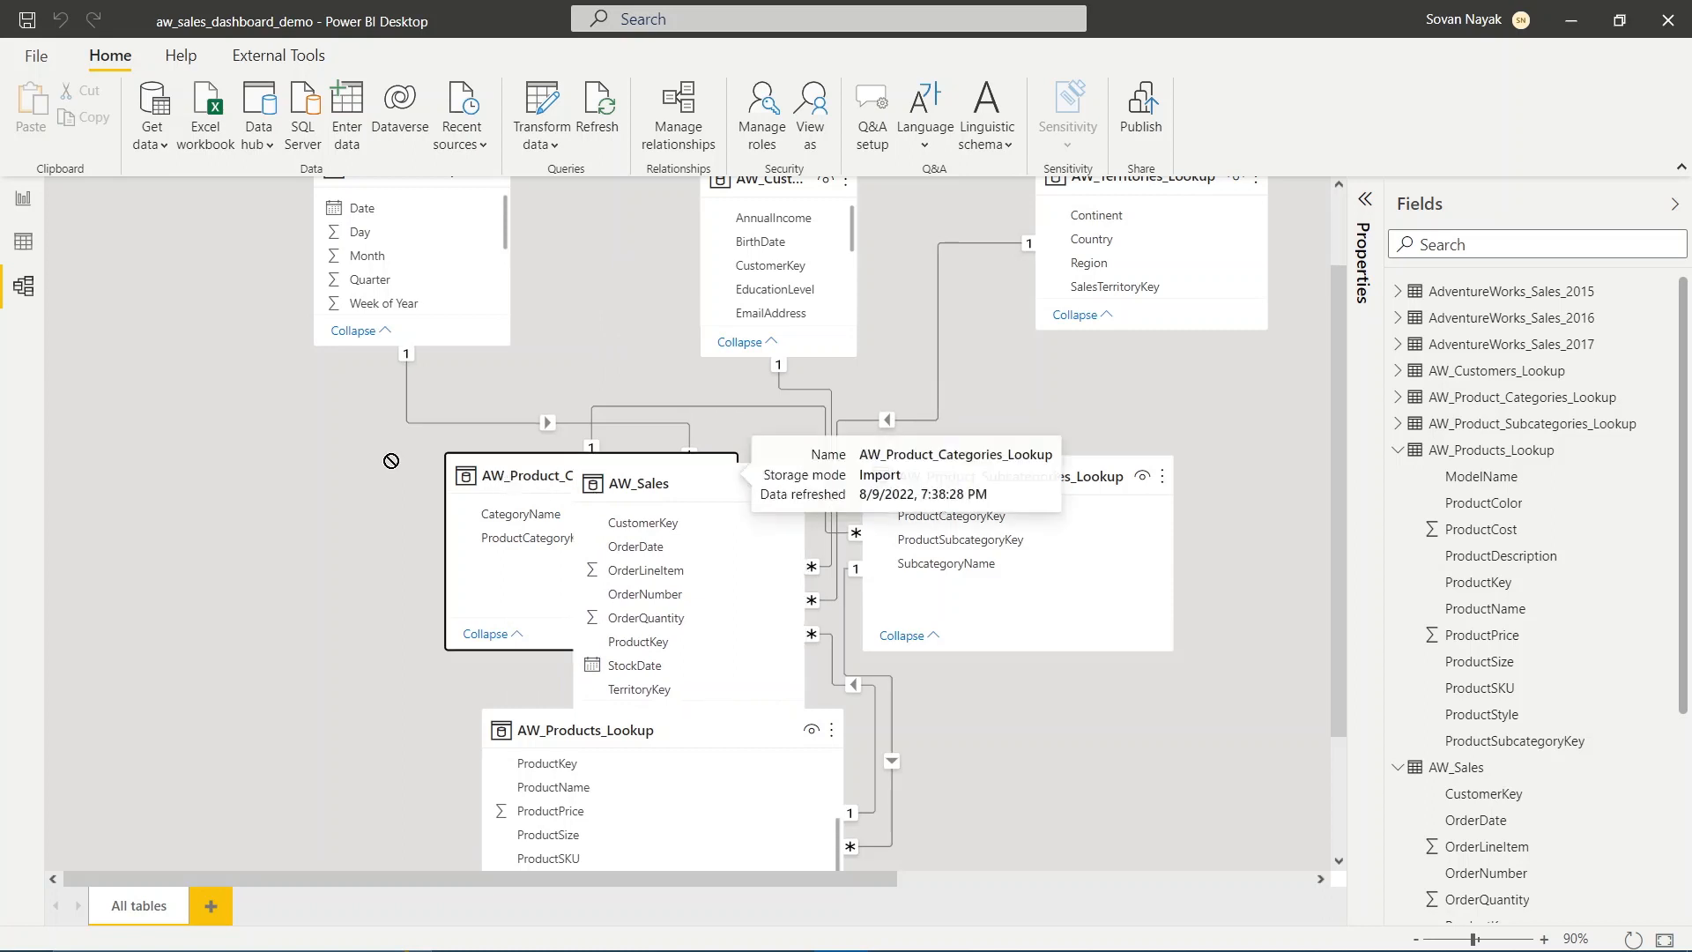
Move the AW_Product_Categories_Lookup table up to the top row, beside Calender_Lookup.
{"action": "left_click_drag", "start_coordinate": [494, 477], "coordinate": [166, 160]}
{"action": "scroll", "coordinate": [264, 608], "scroll_direction": "up", "scroll_amount": 1}
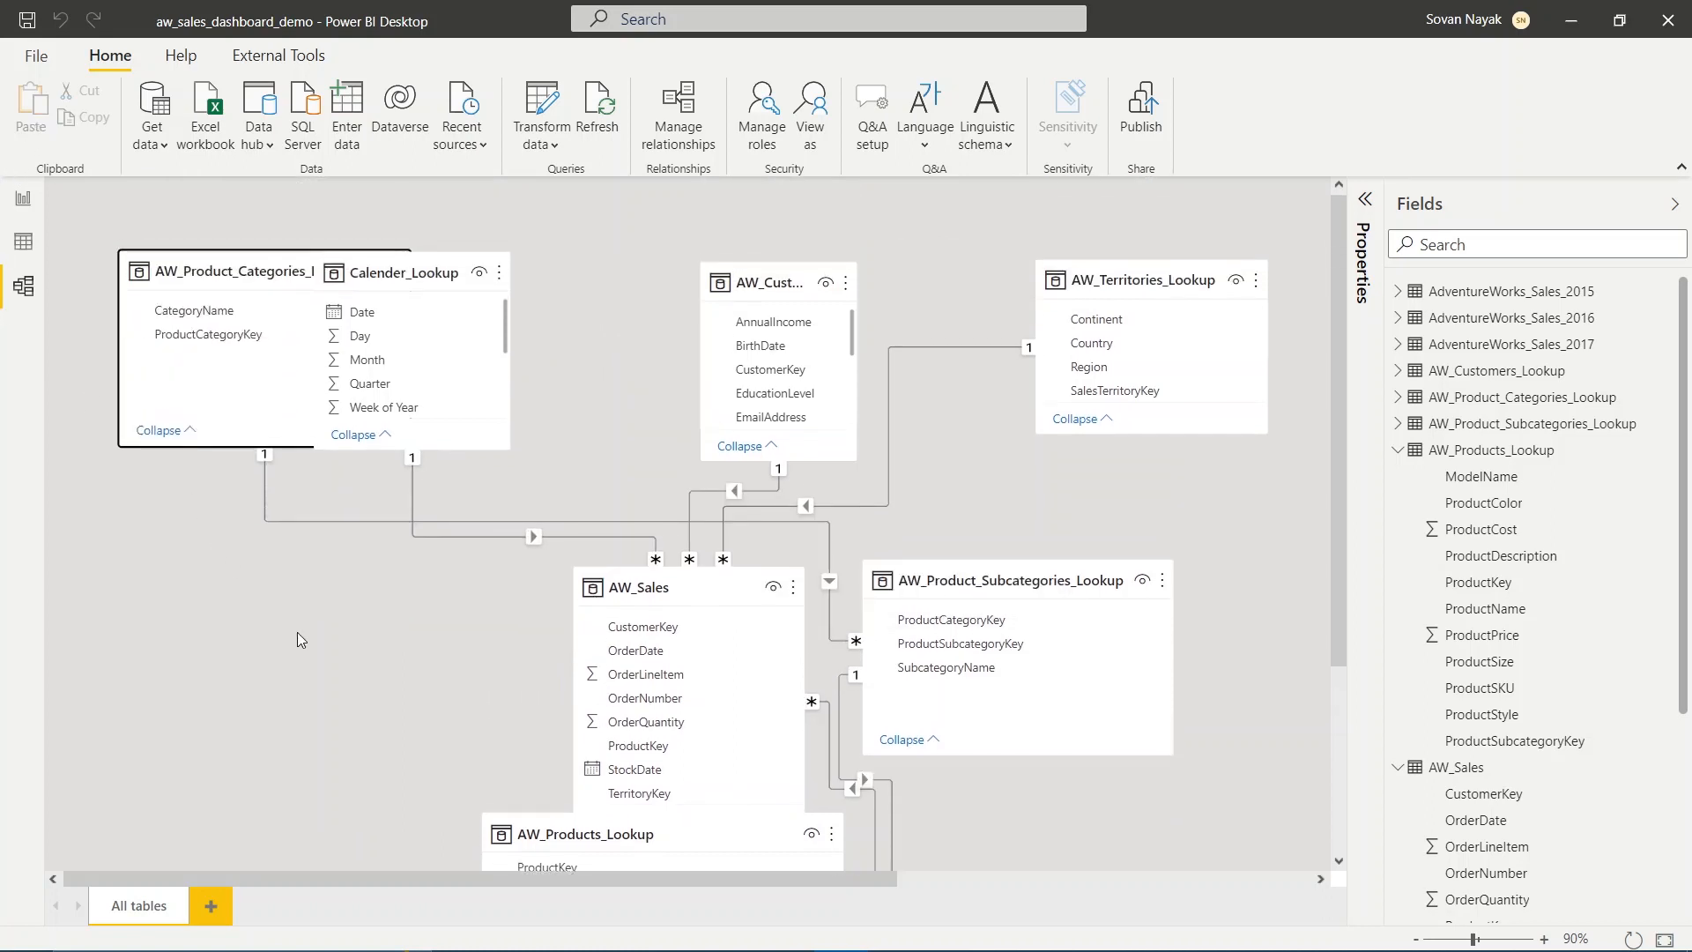
Narrow the AW_Product_Categories_Lookup, AW_Product_Subcategories_Lookup and AW_Products_Lookup tables together until the categories table no longer overlaps Calender_Lookup.
{"action": "left_click", "coordinate": [239, 273]}
{"action": "scroll", "coordinate": [617, 370], "scroll_direction": "down", "scroll_amount": 1}
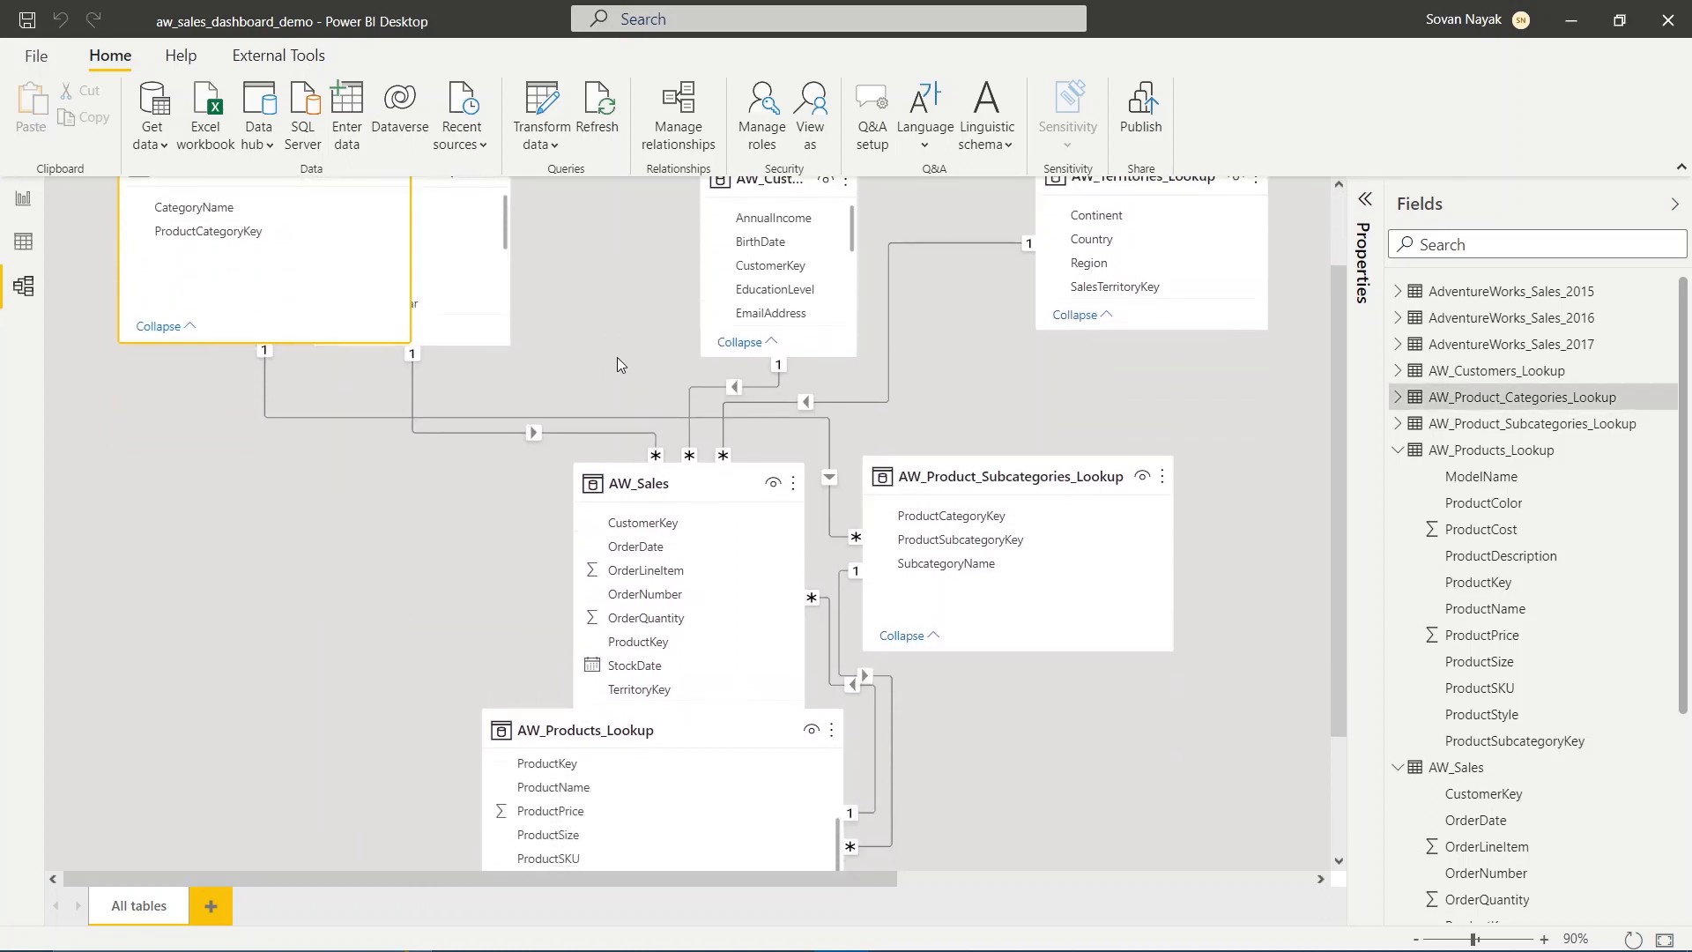
{"action": "scroll", "coordinate": [872, 660], "scroll_direction": "down", "scroll_amount": 1}
{"action": "scroll", "coordinate": [310, 464], "scroll_direction": "up", "scroll_amount": 2}
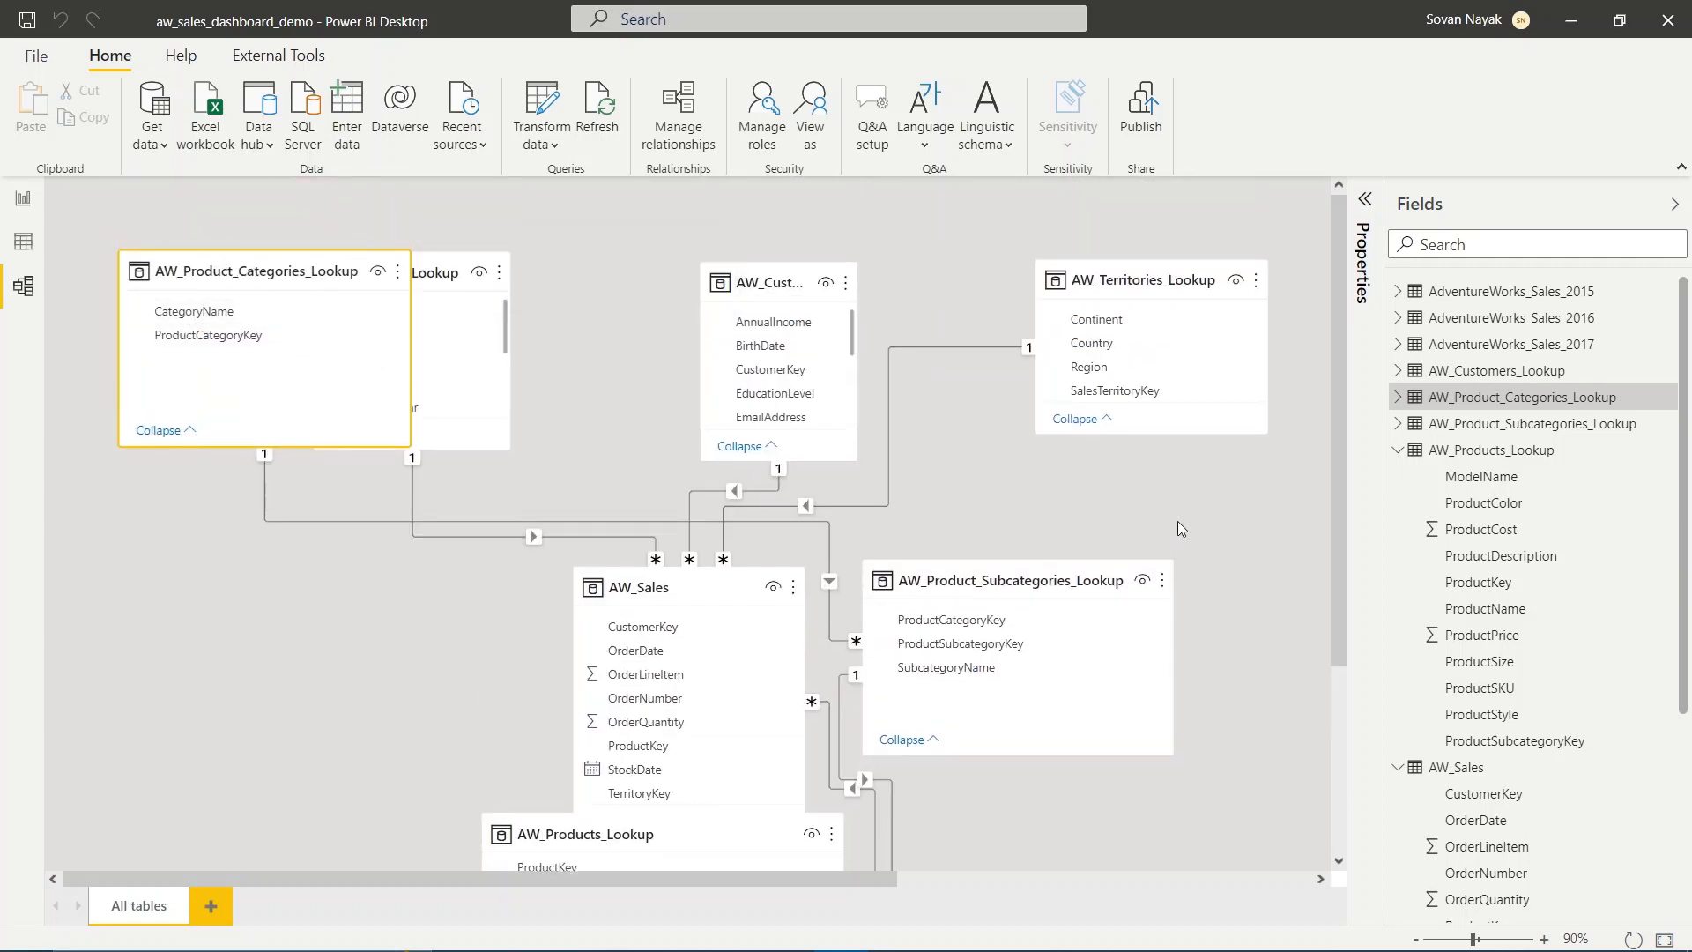
{"action": "left_click", "coordinate": [1011, 580], "text": "ctrl"}
{"action": "scroll", "coordinate": [983, 397], "scroll_direction": "down", "scroll_amount": 1}
{"action": "scroll", "coordinate": [661, 627], "scroll_direction": "down", "scroll_amount": 2}
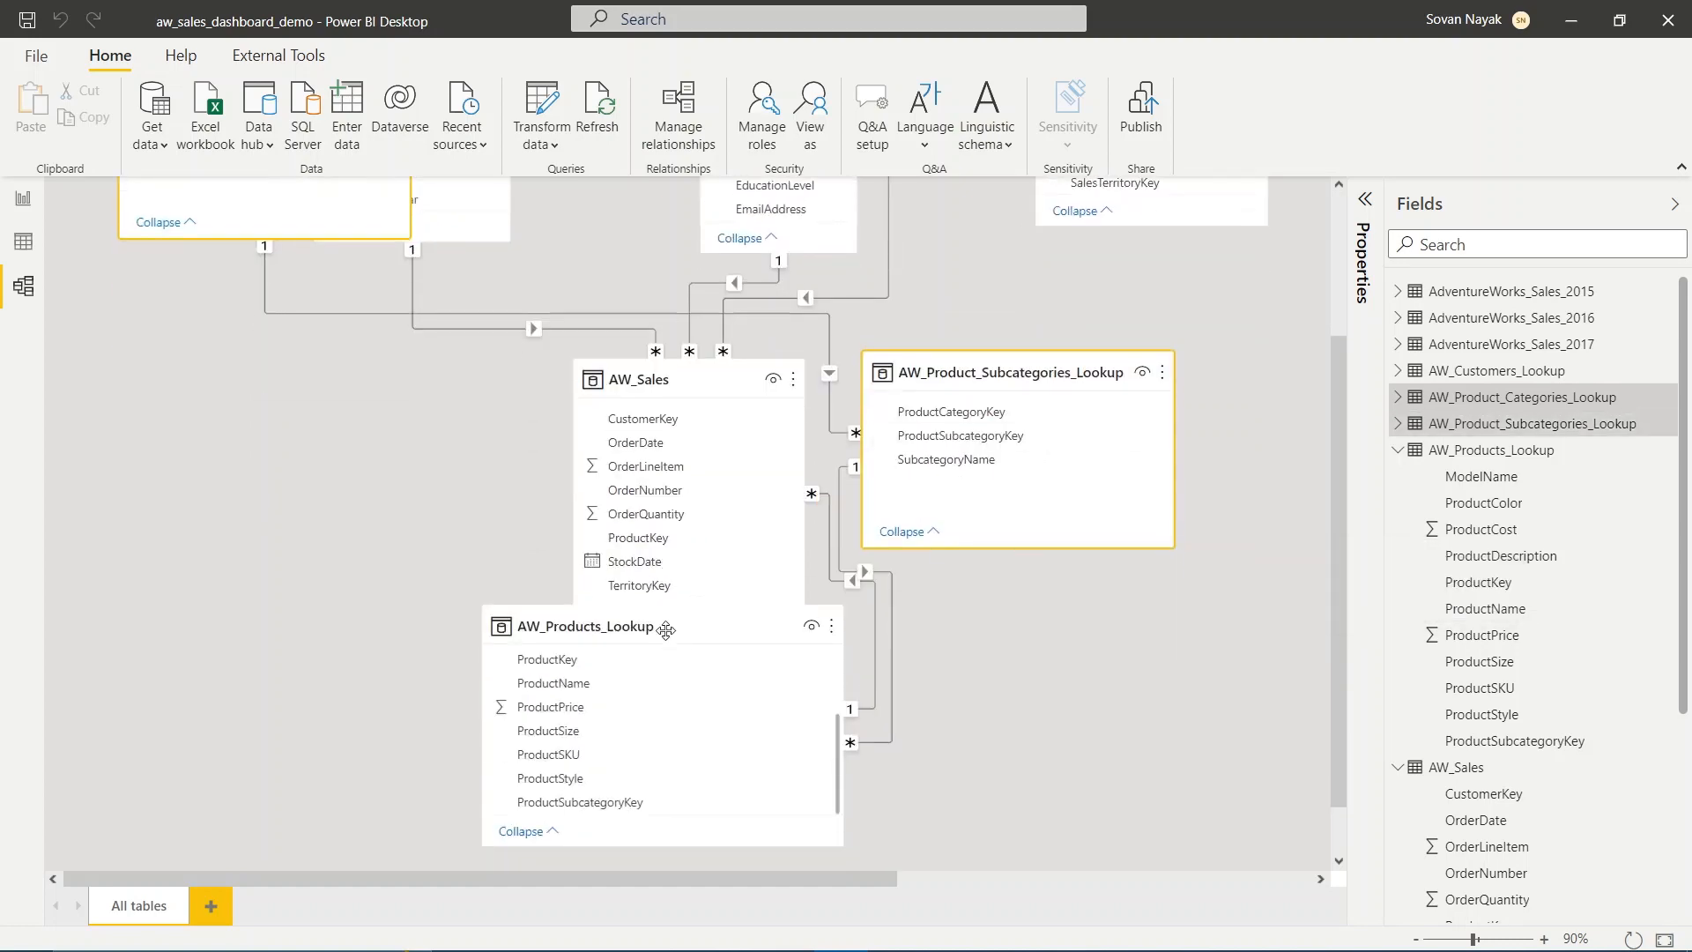
{"action": "left_click", "coordinate": [661, 626], "text": "ctrl"}
{"action": "scroll", "coordinate": [370, 432], "scroll_direction": "up", "scroll_amount": 2}
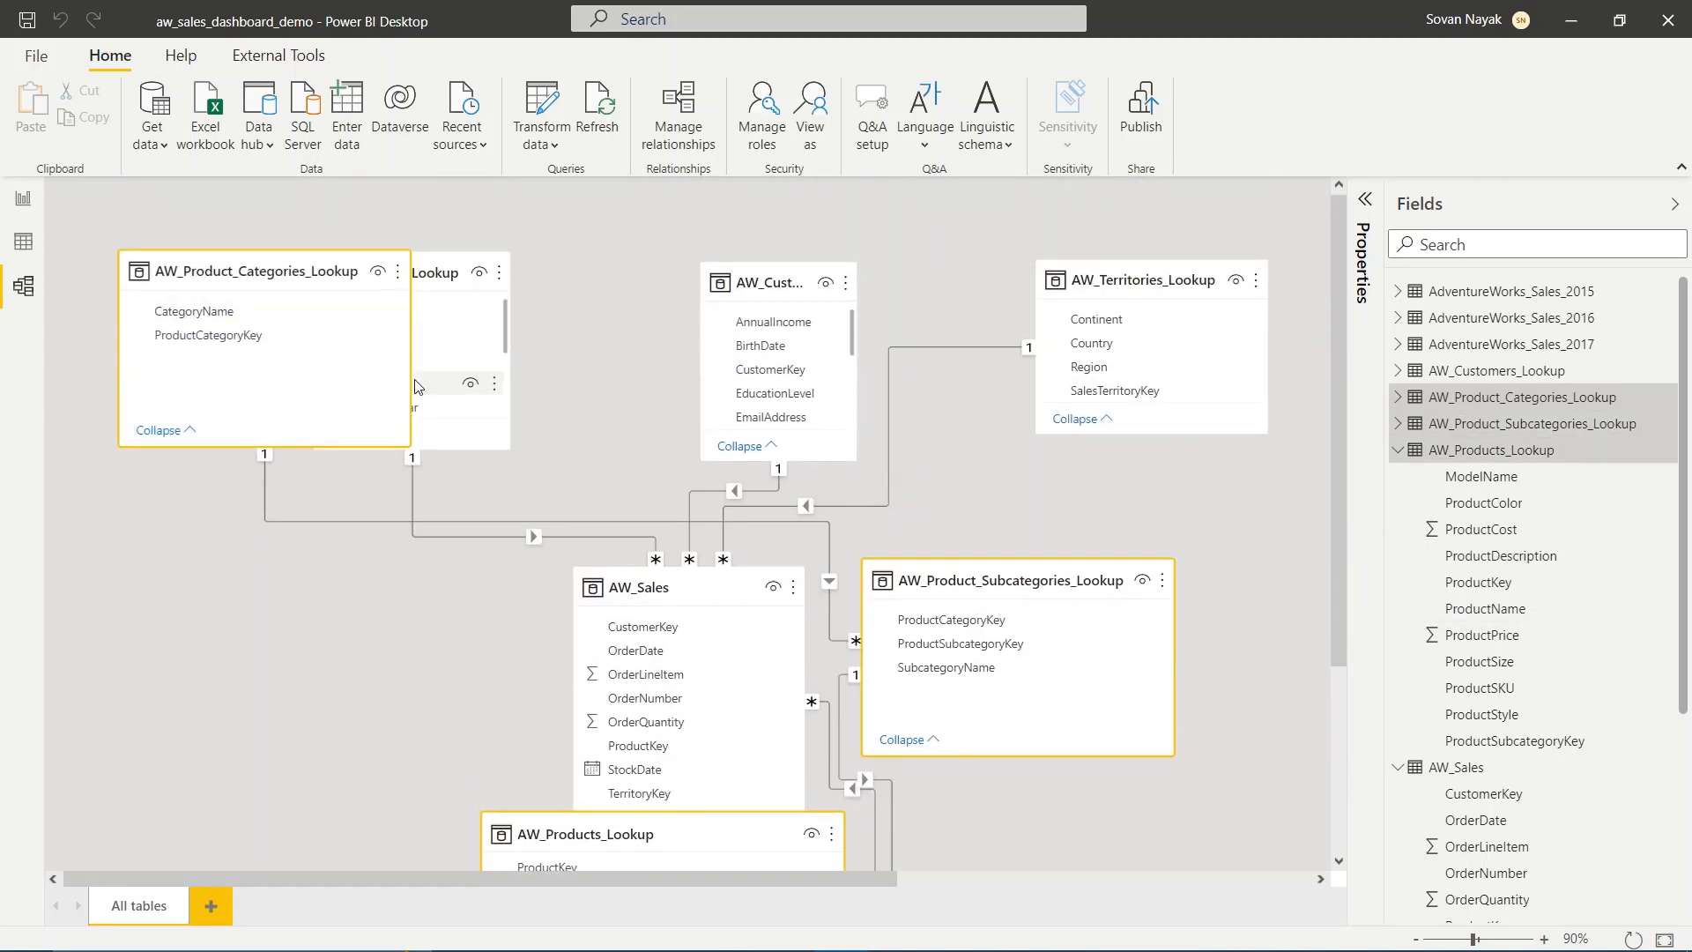
{"action": "left_click_drag", "start_coordinate": [410, 375], "coordinate": [300, 371]}
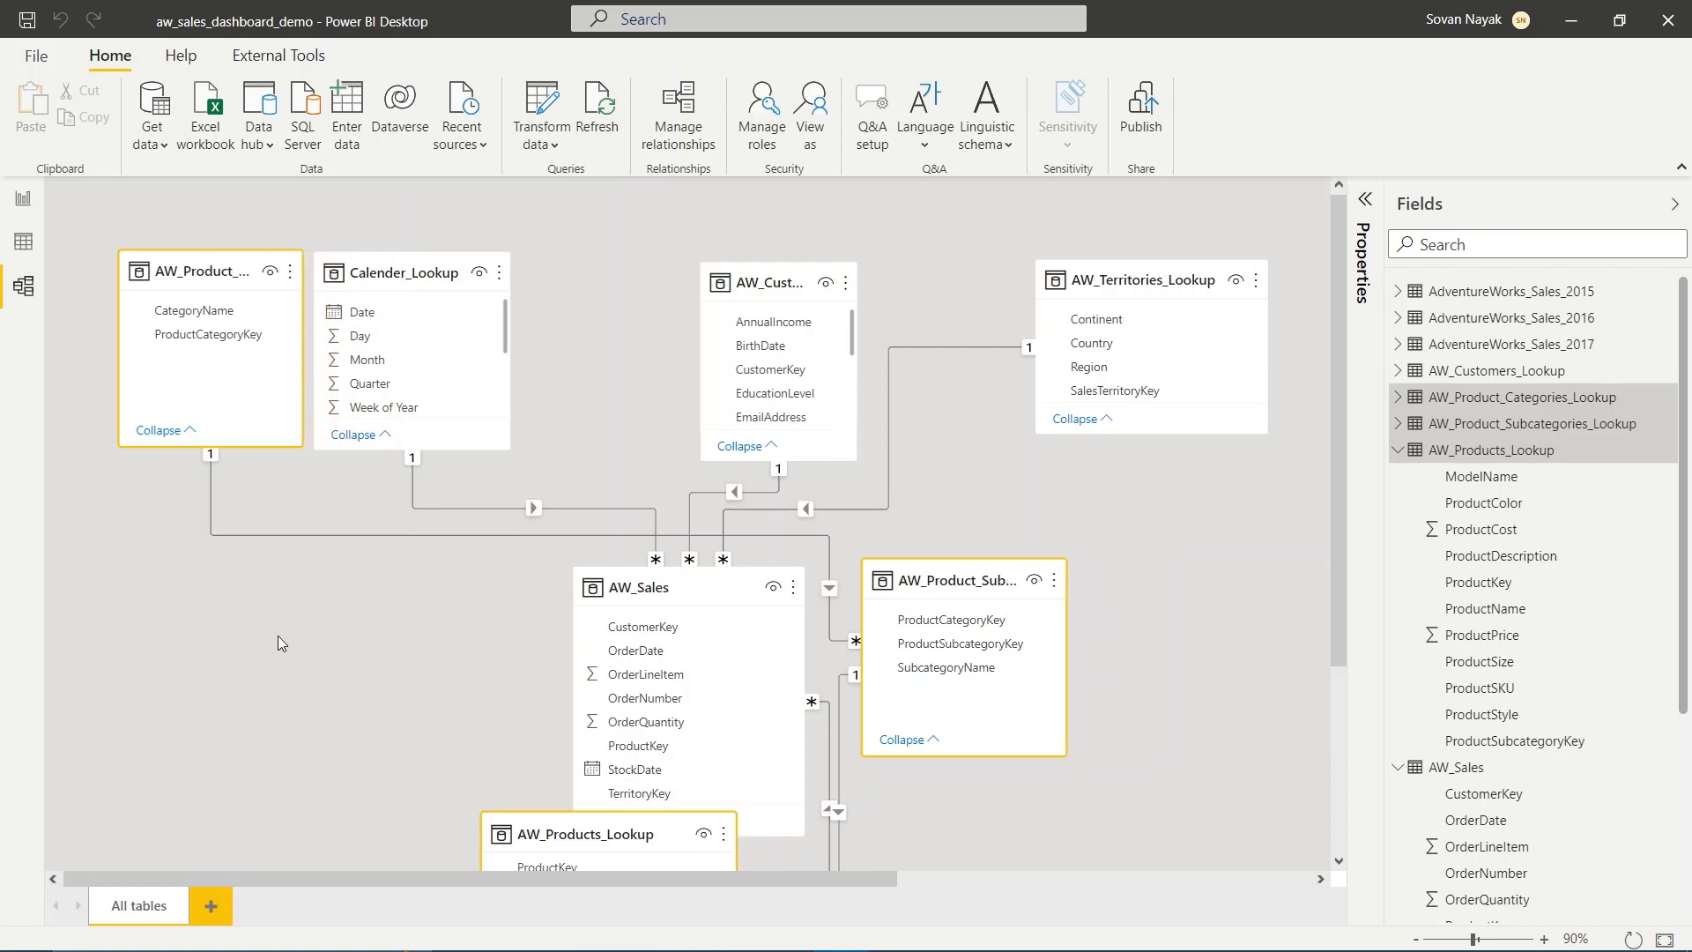
{"action": "left_click", "coordinate": [279, 636]}
Move AW_Product_Subcategories_Lookup into the top row between Calender_Lookup and AW_Customers_Lookup, and narrow it slightly.
{"action": "scroll", "coordinate": [255, 511], "scroll_direction": "down", "scroll_amount": 2}
{"action": "scroll", "coordinate": [171, 489], "scroll_direction": "up", "scroll_amount": 2}
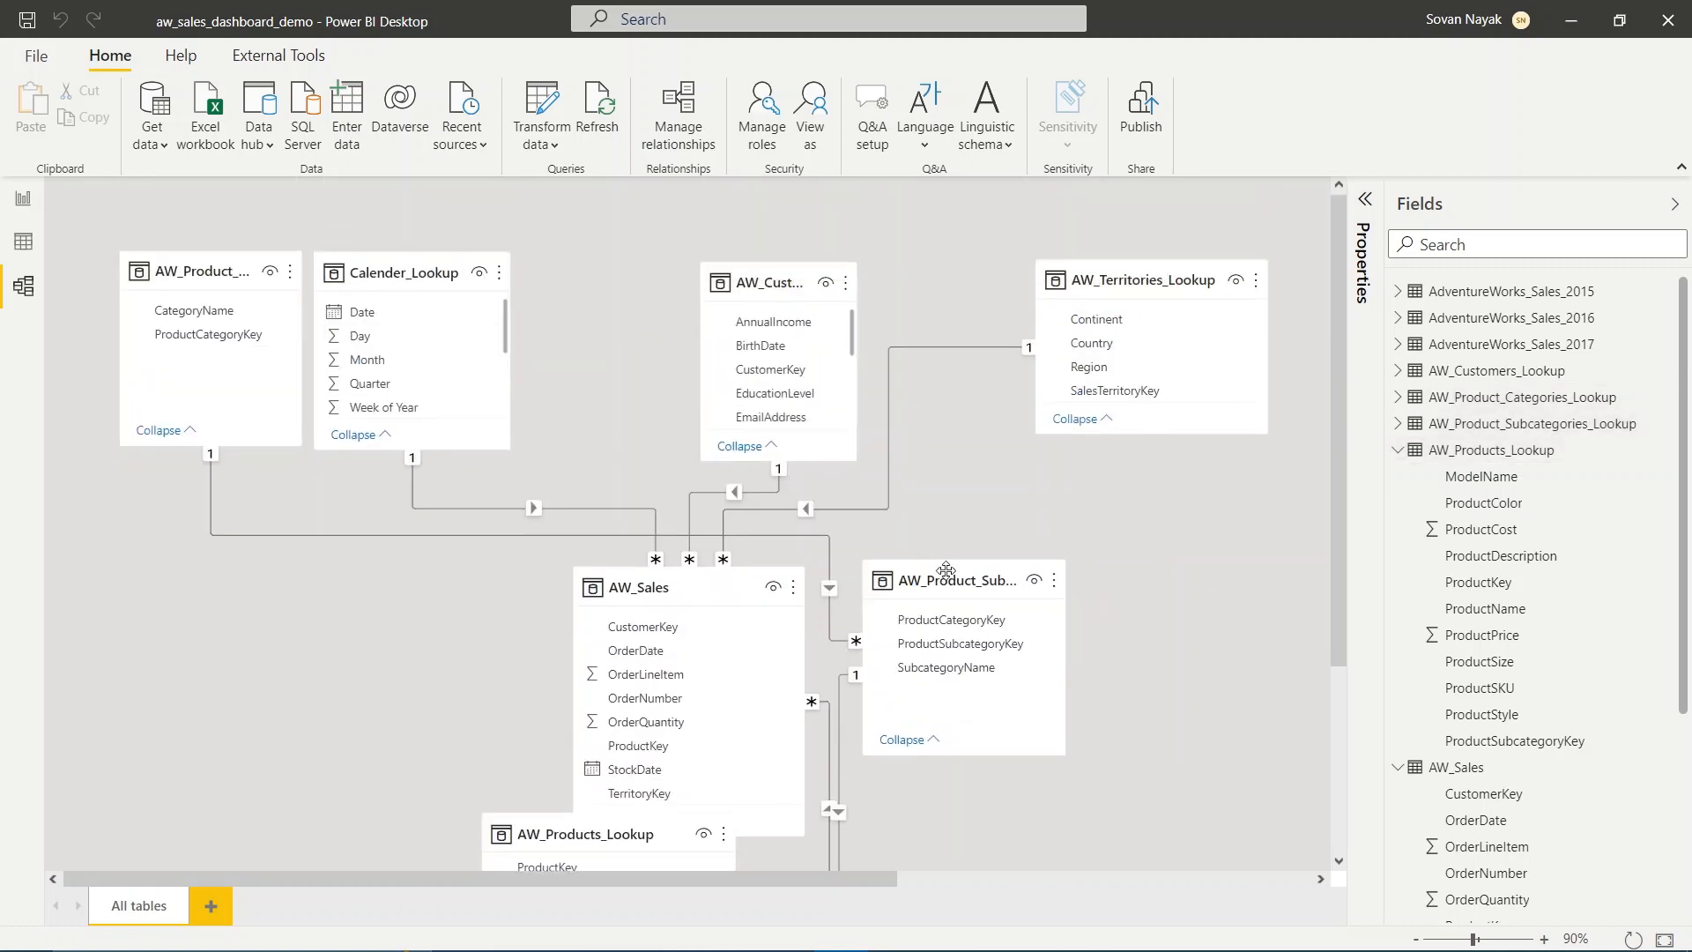
{"action": "left_click_drag", "start_coordinate": [973, 599], "coordinate": [614, 291]}
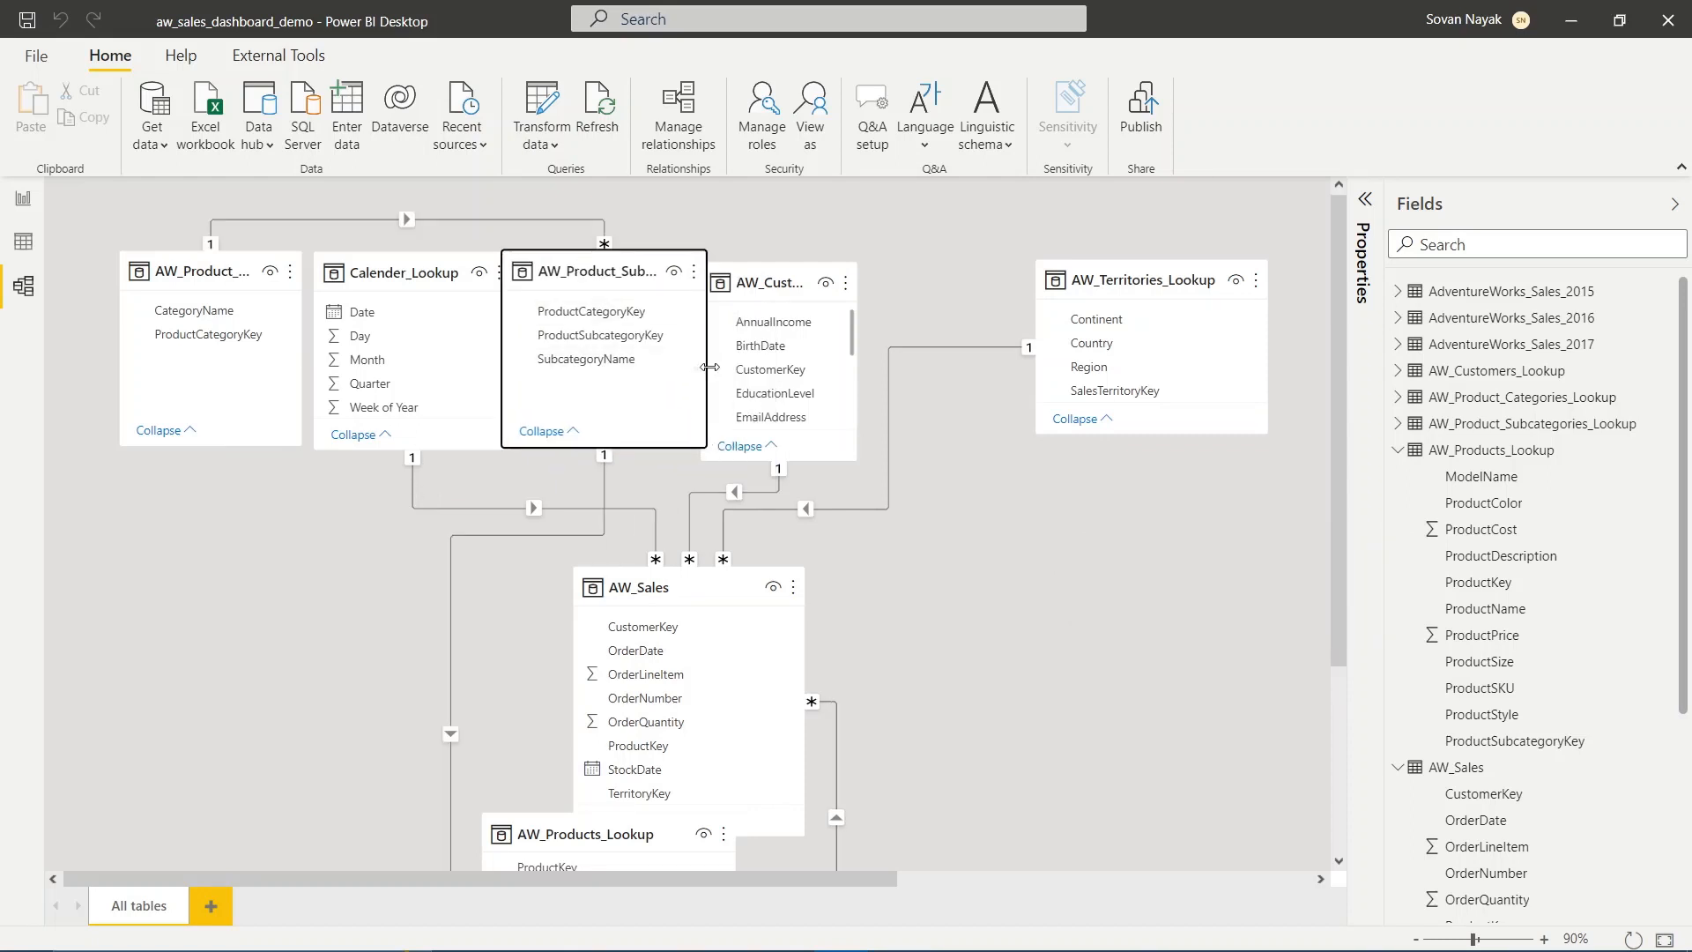
{"action": "left_click_drag", "start_coordinate": [707, 367], "coordinate": [678, 361]}
{"action": "left_click_drag", "start_coordinate": [585, 271], "coordinate": [591, 275]}
Line up AW_Products_Lookup and a narrowed AW_Territories_Lookup after AW_Customers_Lookup in the top row, and shift the subcategories table off AW_Customers_Lookup.
{"action": "left_click_drag", "start_coordinate": [565, 832], "coordinate": [948, 273]}
{"action": "left_click_drag", "start_coordinate": [1171, 286], "coordinate": [1070, 603]}
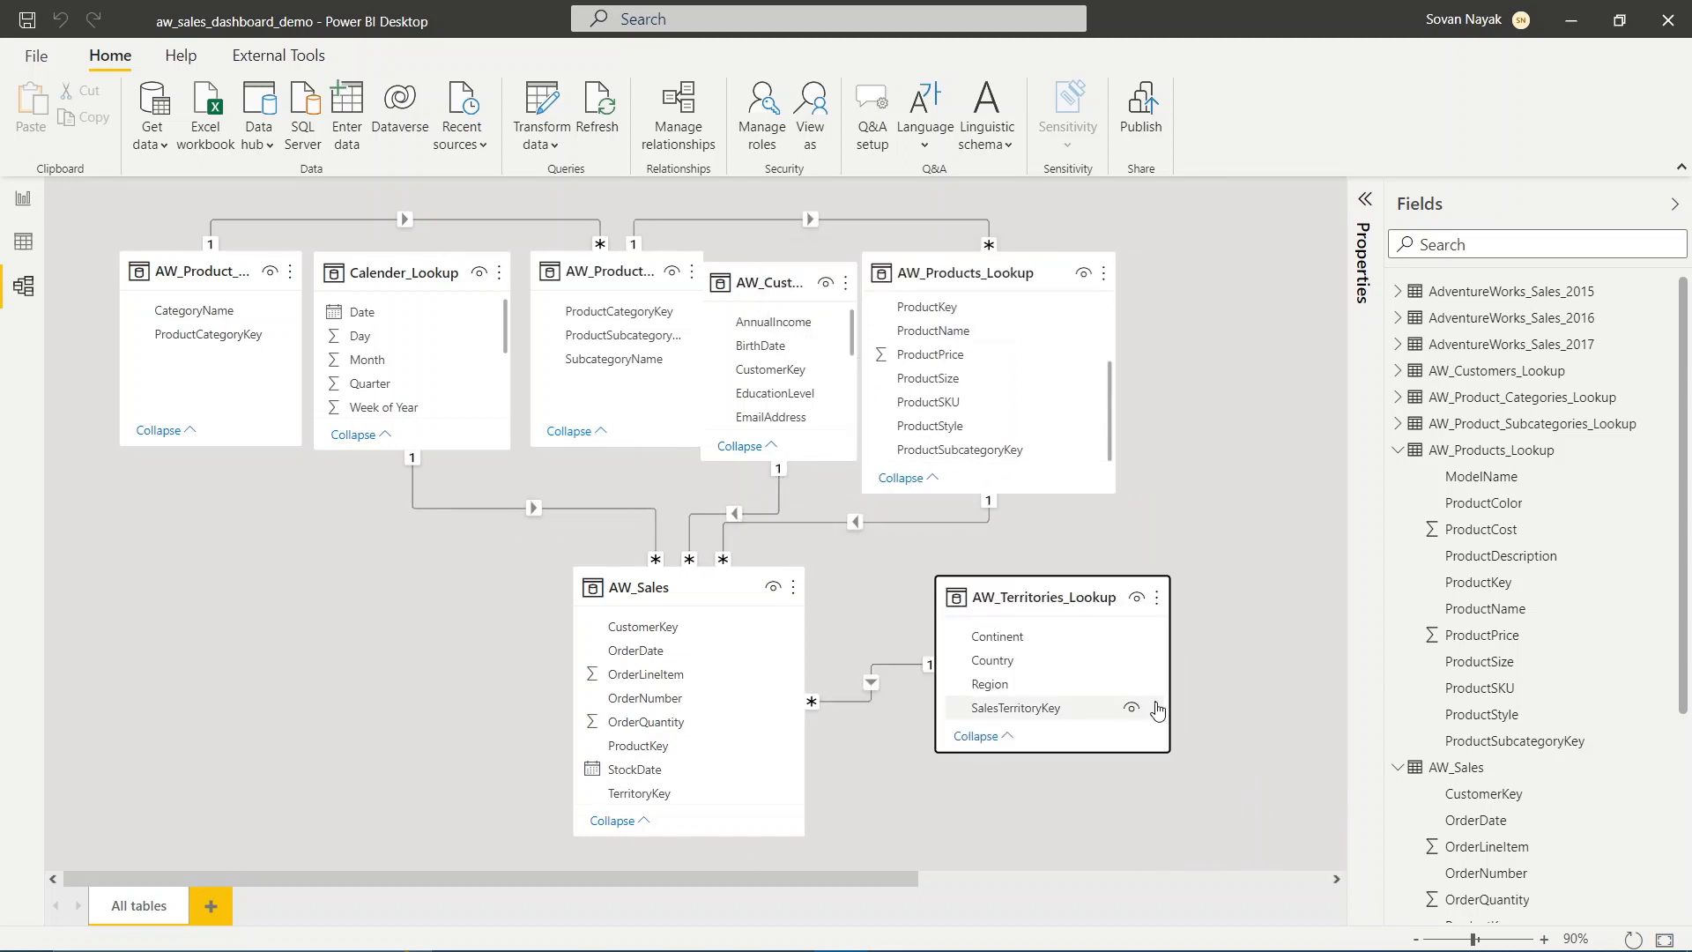
{"action": "left_click_drag", "start_coordinate": [1174, 672], "coordinate": [1110, 672]}
{"action": "left_click_drag", "start_coordinate": [1002, 597], "coordinate": [1198, 280]}
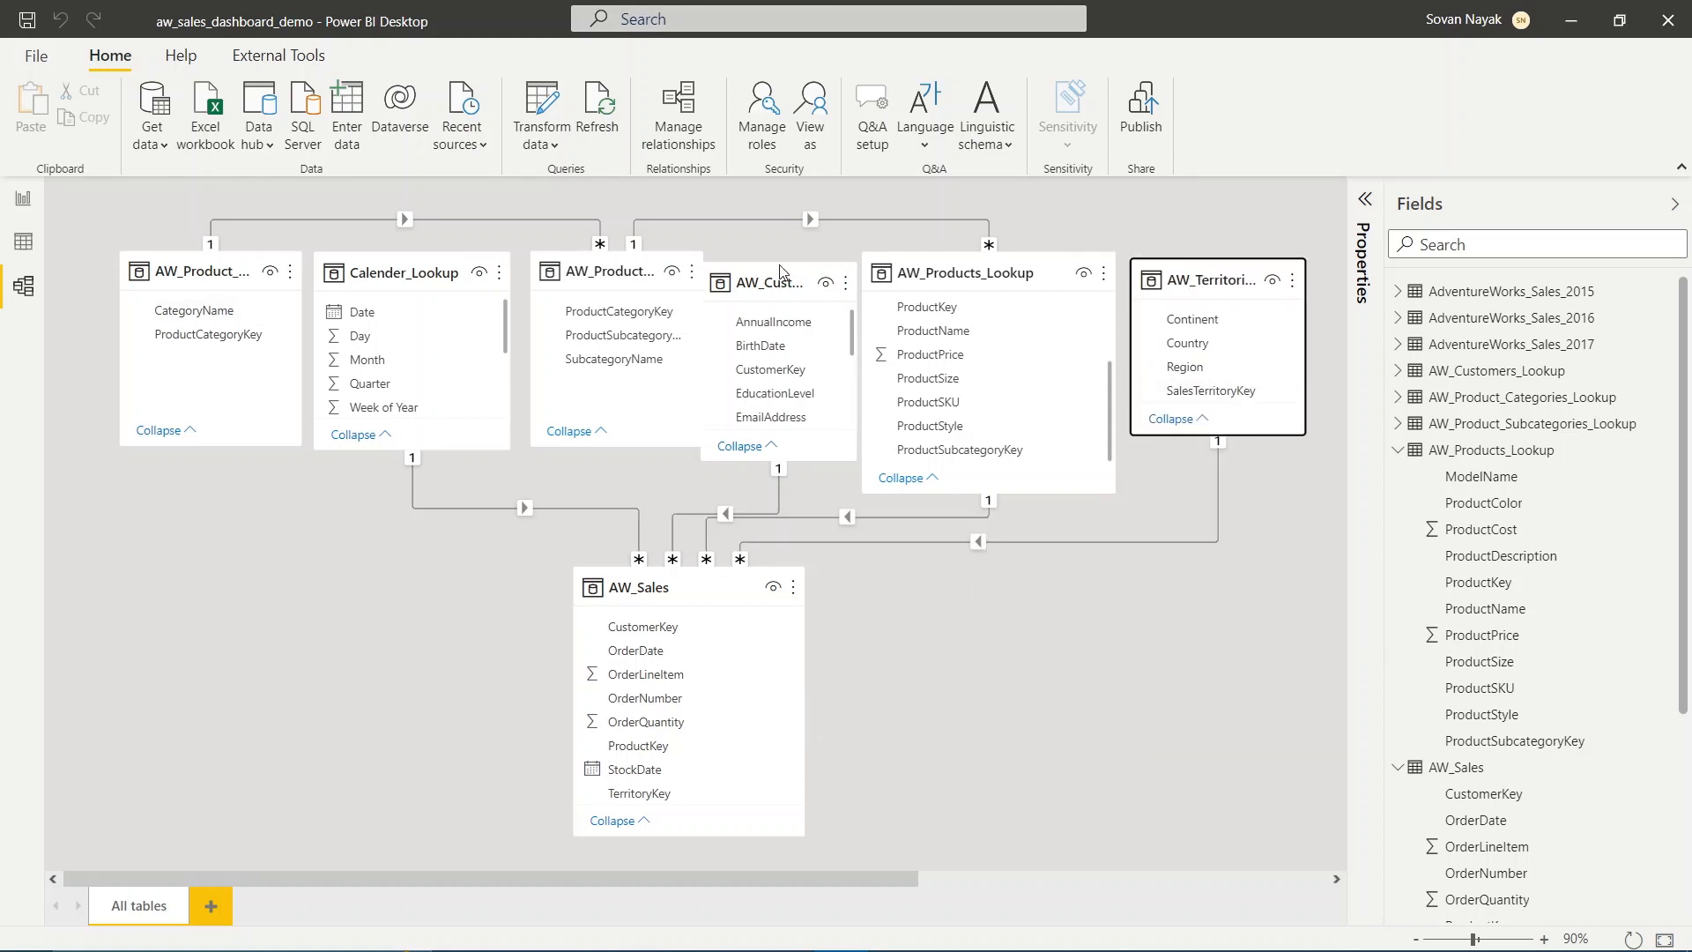
{"action": "left_click_drag", "start_coordinate": [639, 272], "coordinate": [618, 271]}
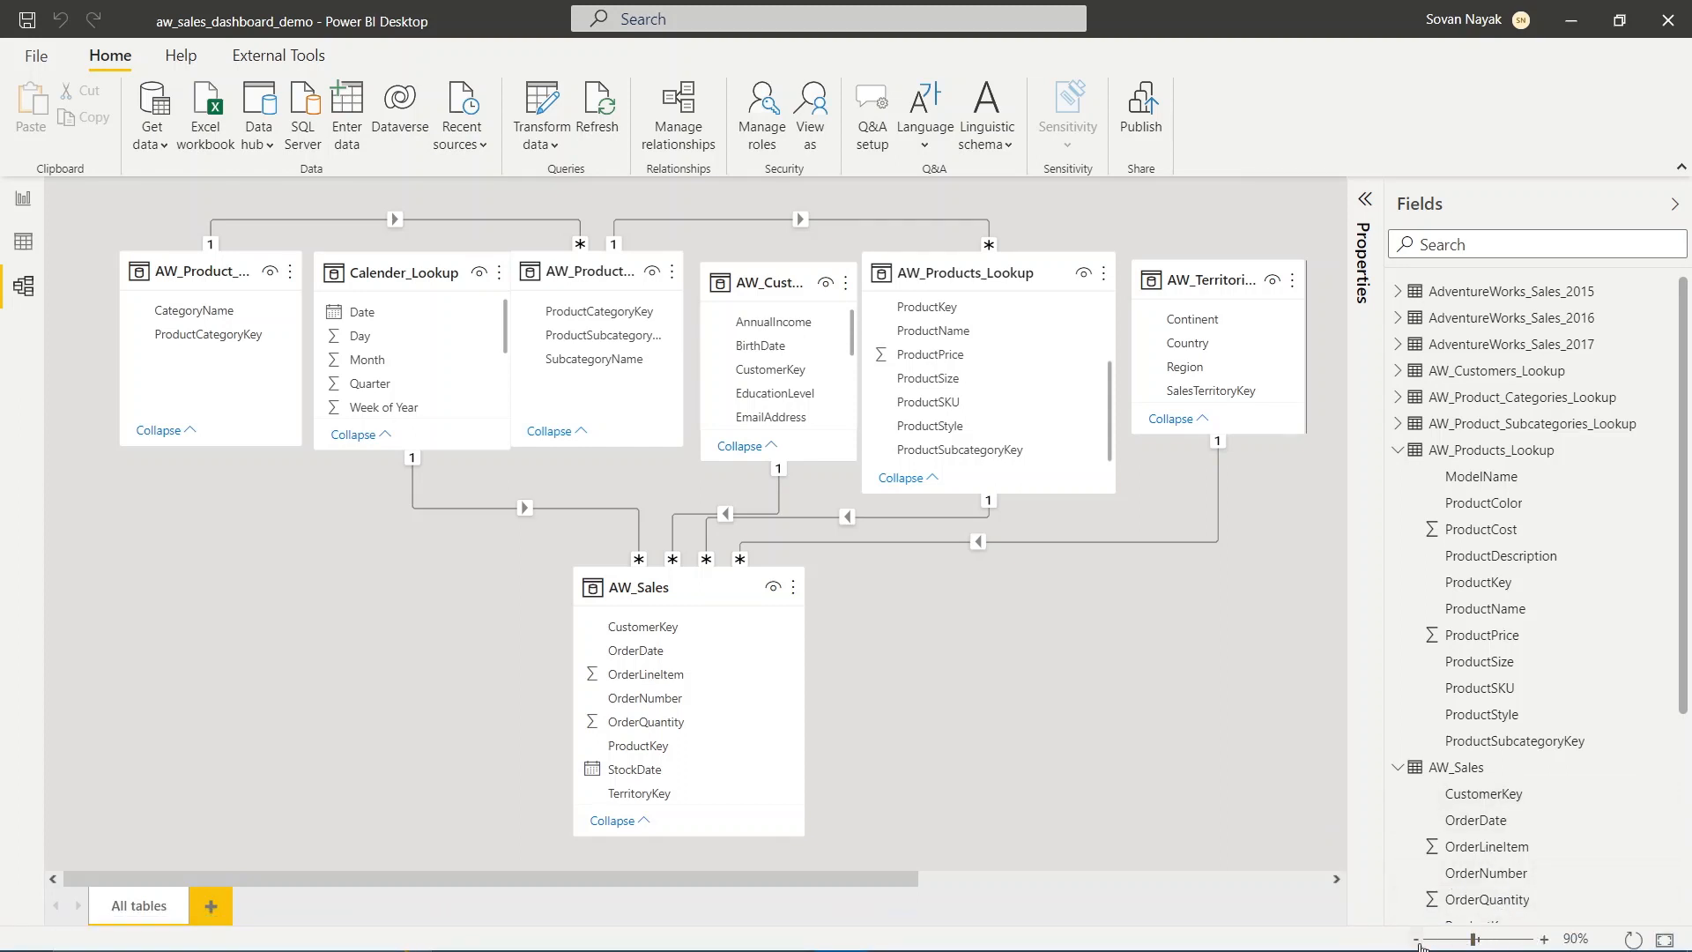
Set the model diagram's zoom to 70% and look over the tables across the whole canvas.
{"action": "left_click", "coordinate": [1543, 940]}
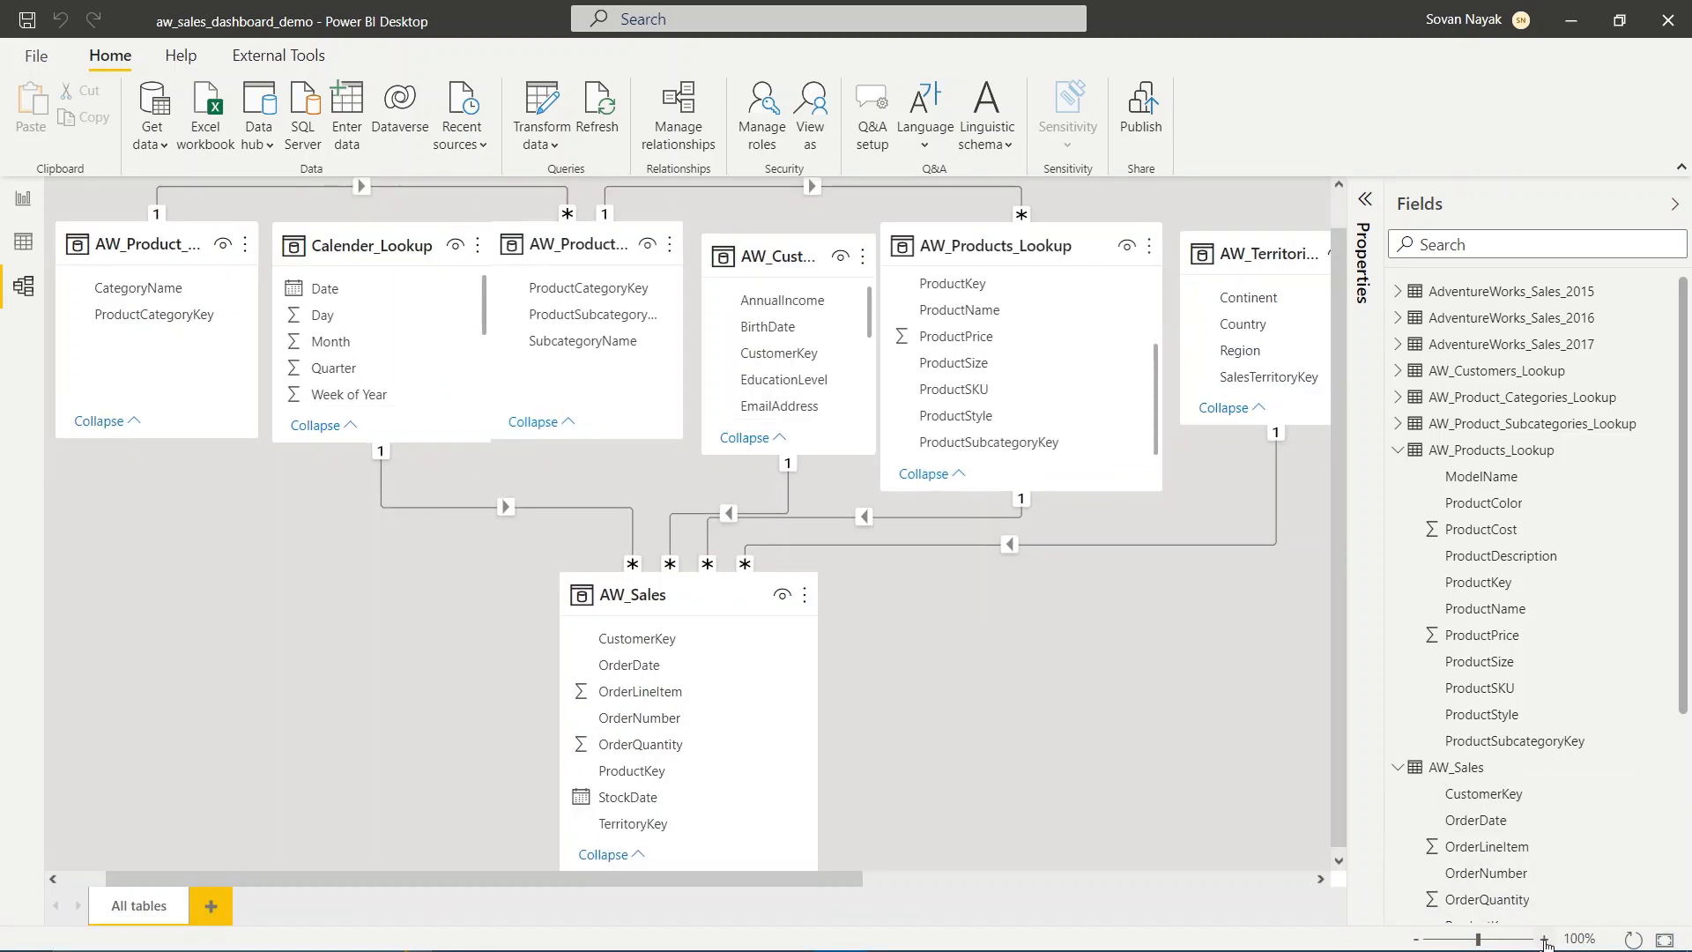
{"action": "left_click", "coordinate": [1544, 940]}
{"action": "left_click", "coordinate": [1544, 941]}
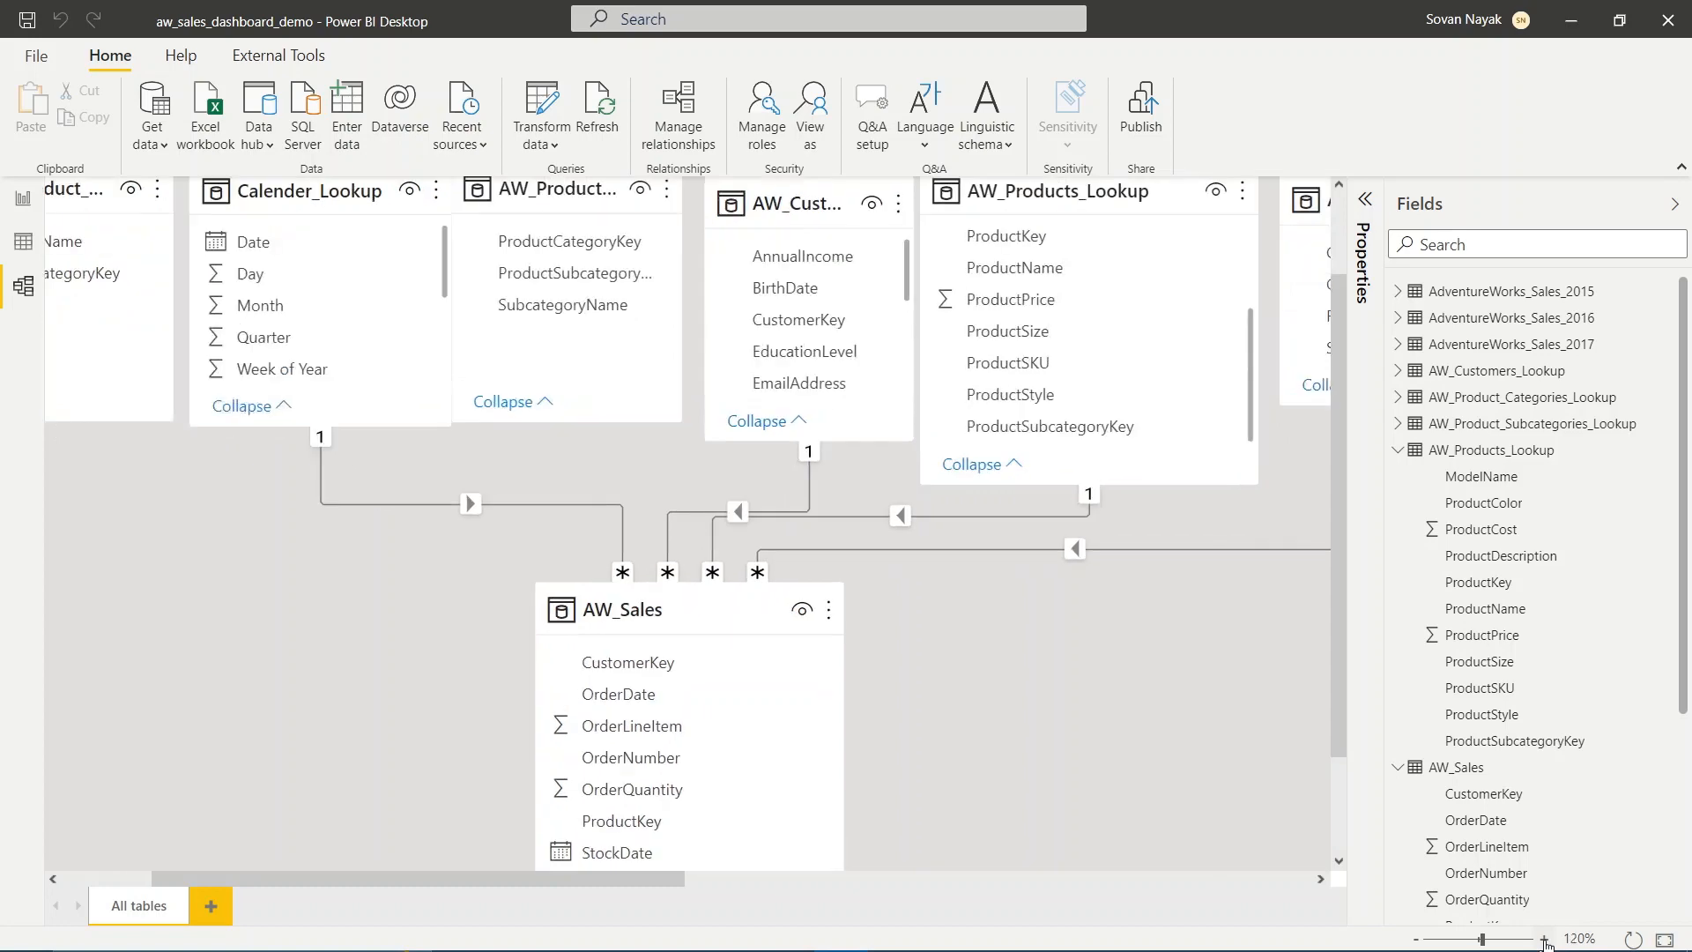
{"action": "left_click", "coordinate": [1421, 940]}
{"action": "left_click", "coordinate": [1420, 940]}
{"action": "left_click", "coordinate": [1420, 940]}
{"action": "left_click", "coordinate": [1420, 941]}
{"action": "left_click", "coordinate": [1420, 940]}
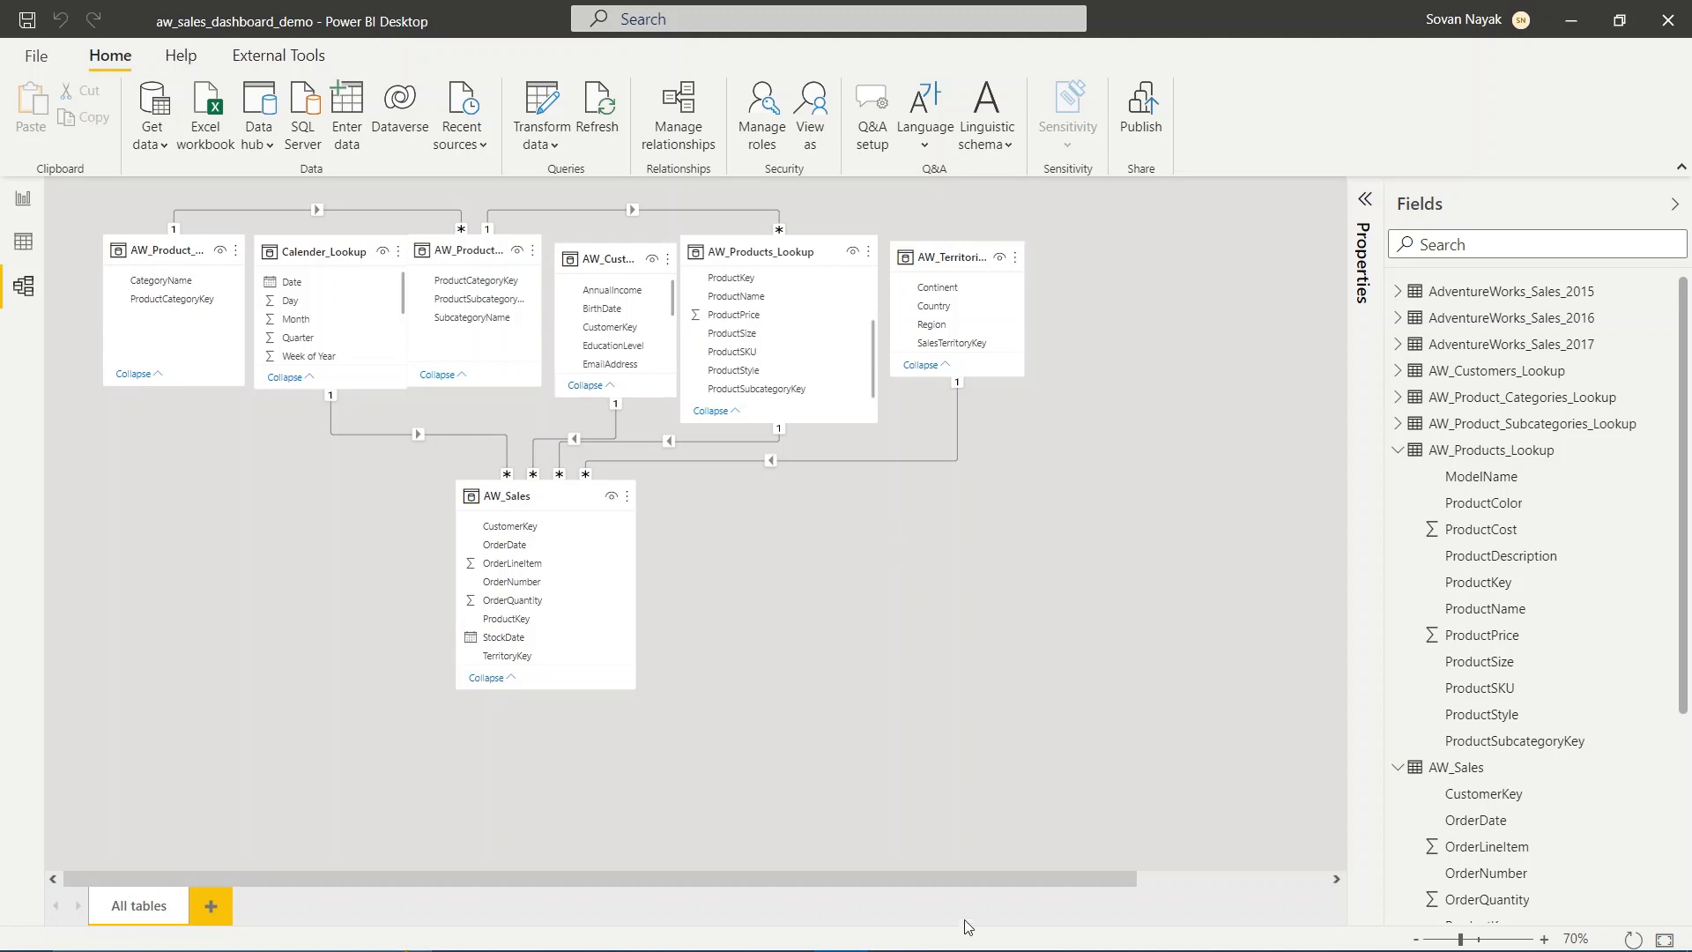
{"action": "left_click_drag", "start_coordinate": [999, 880], "coordinate": [1299, 878]}
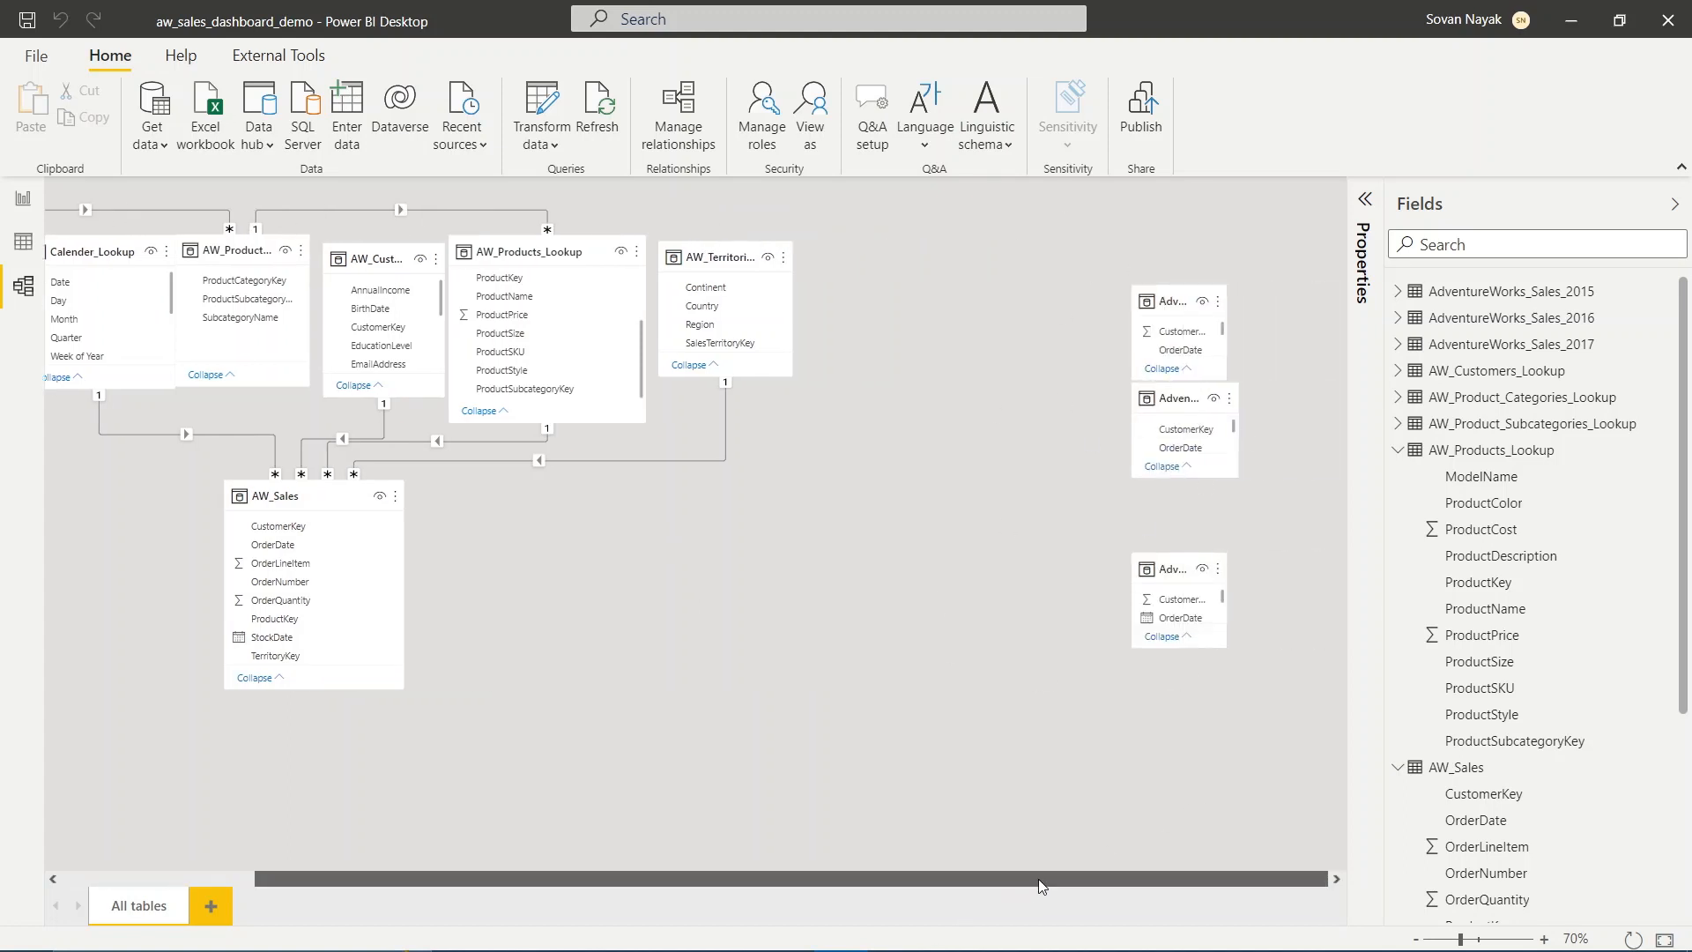
{"action": "left_click_drag", "start_coordinate": [1038, 880], "coordinate": [846, 879]}
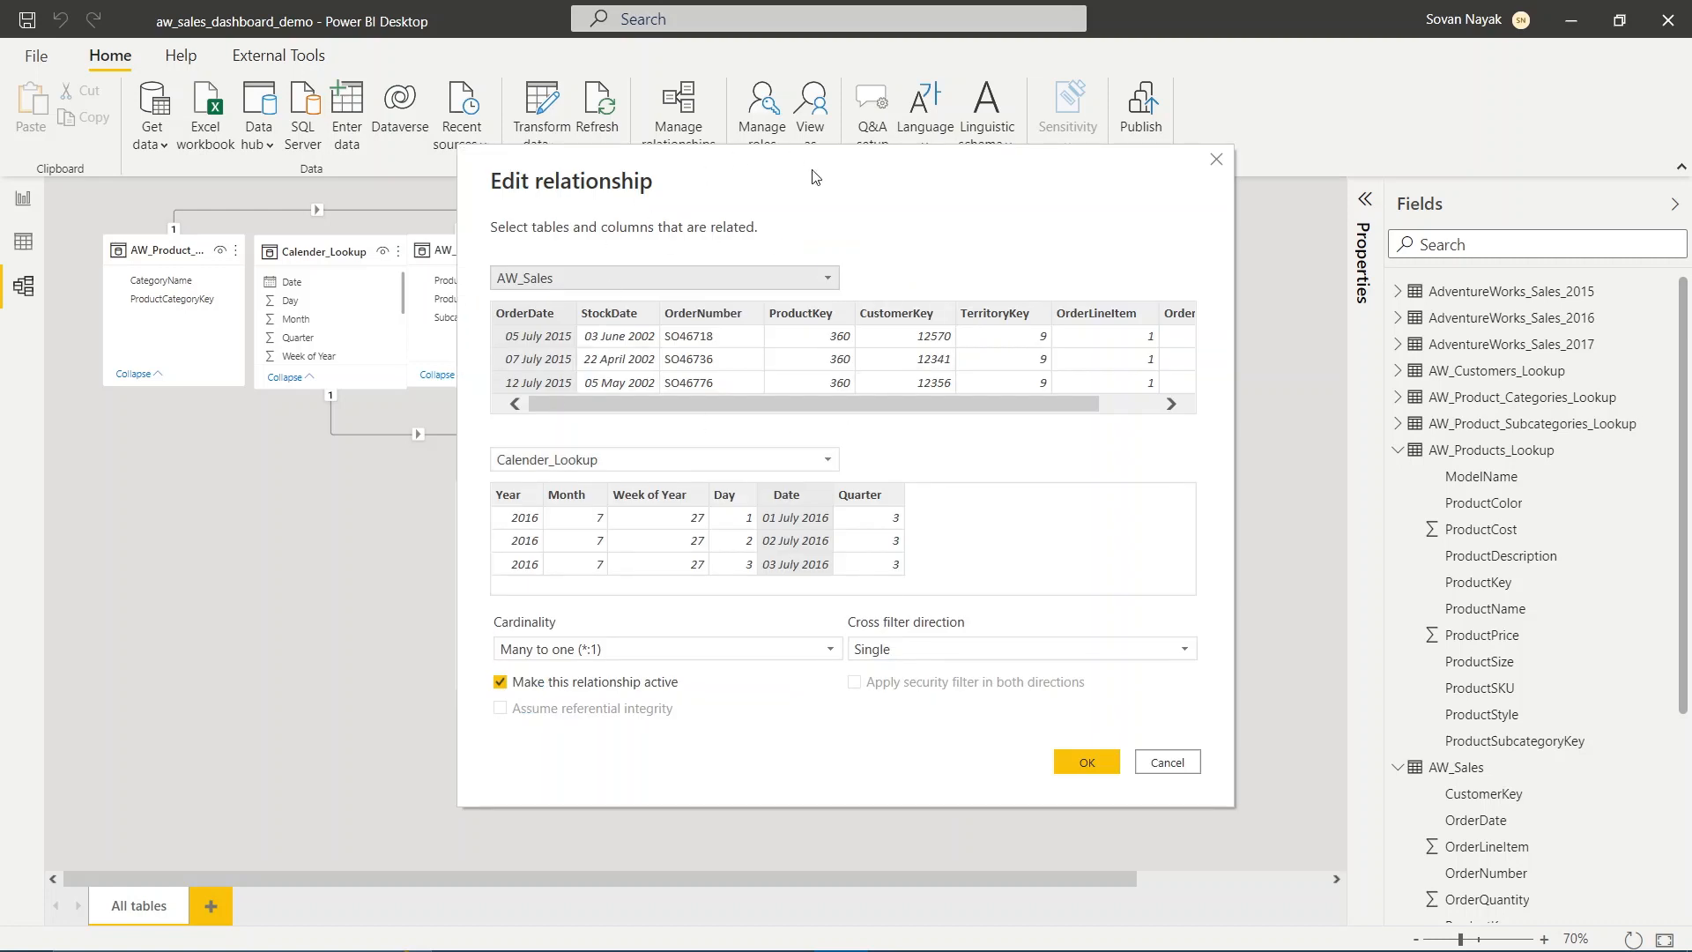
Change the relationship between AW_Sales and Calender_Lookup to link StockDate with Date, with Many to one cardinality.
{"action": "left_click_drag", "start_coordinate": [812, 176], "coordinate": [883, 109]}
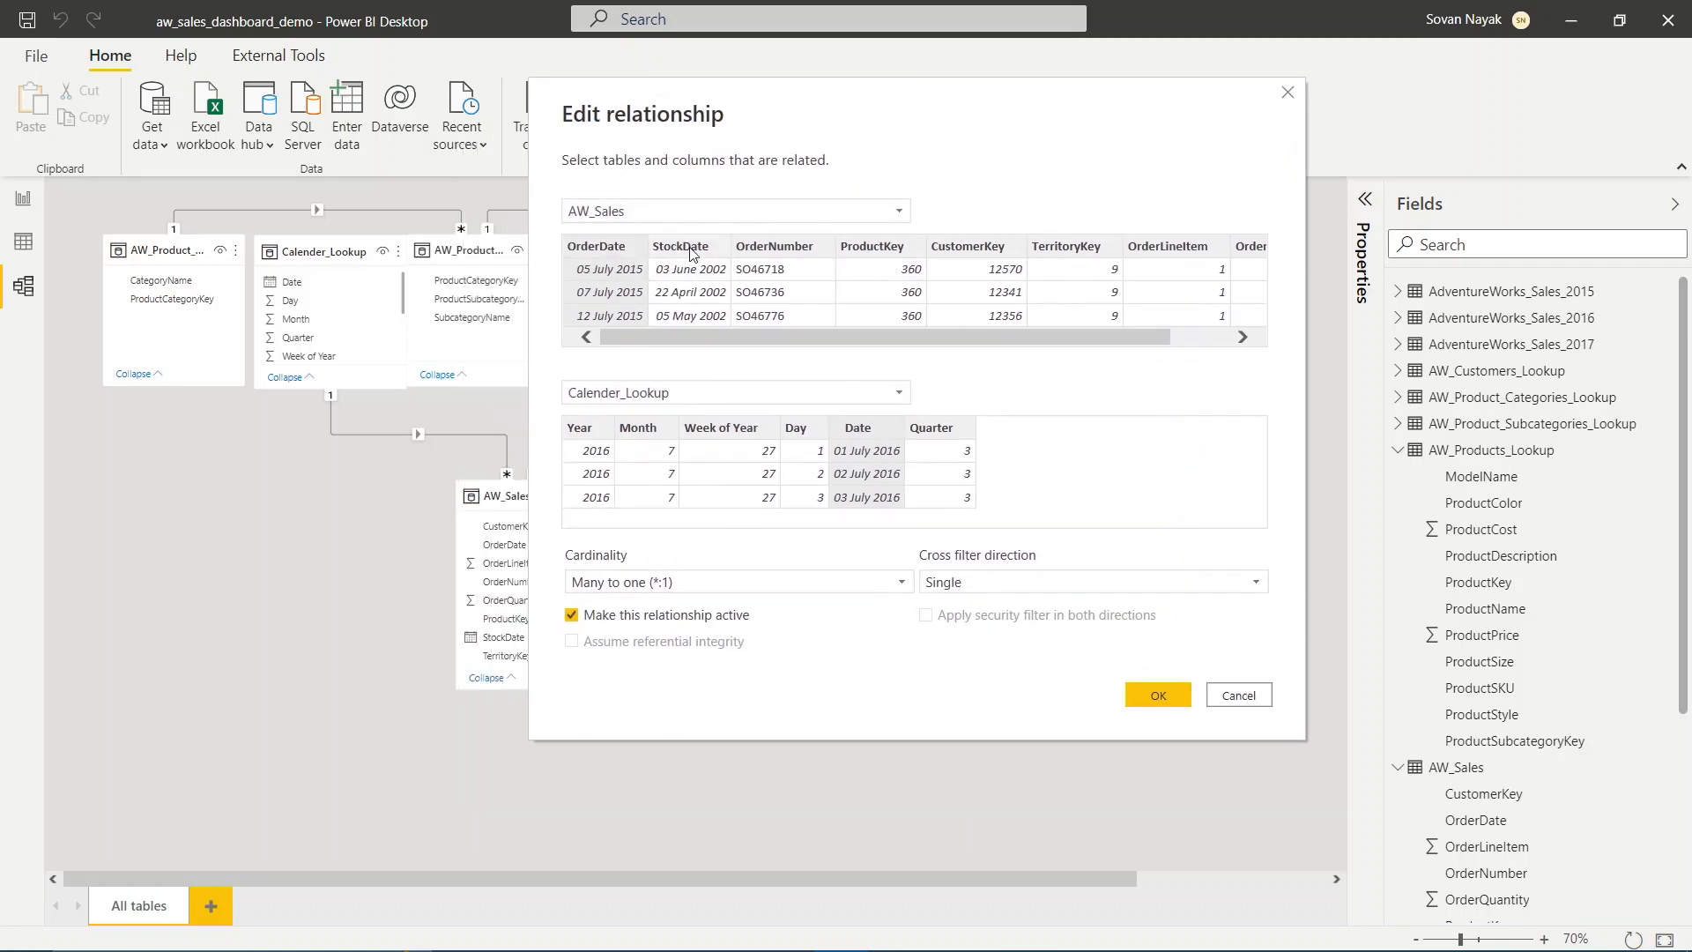
{"action": "left_click_drag", "start_coordinate": [844, 100], "coordinate": [767, 104]}
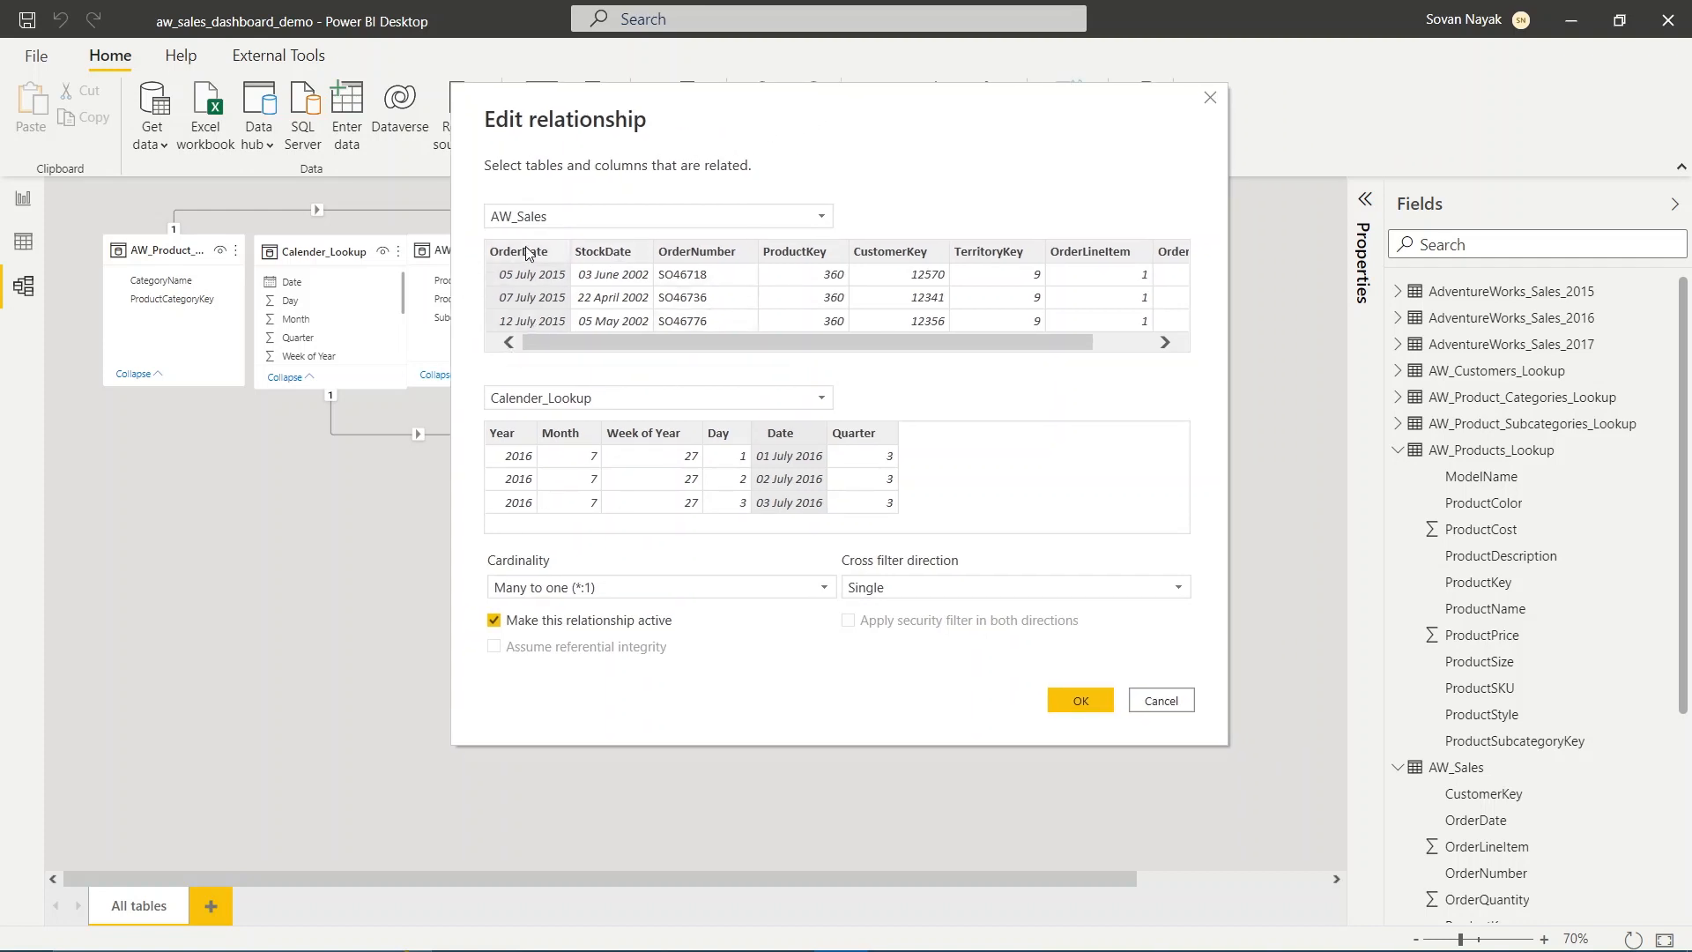
{"action": "left_click_drag", "start_coordinate": [679, 100], "coordinate": [1049, 105]}
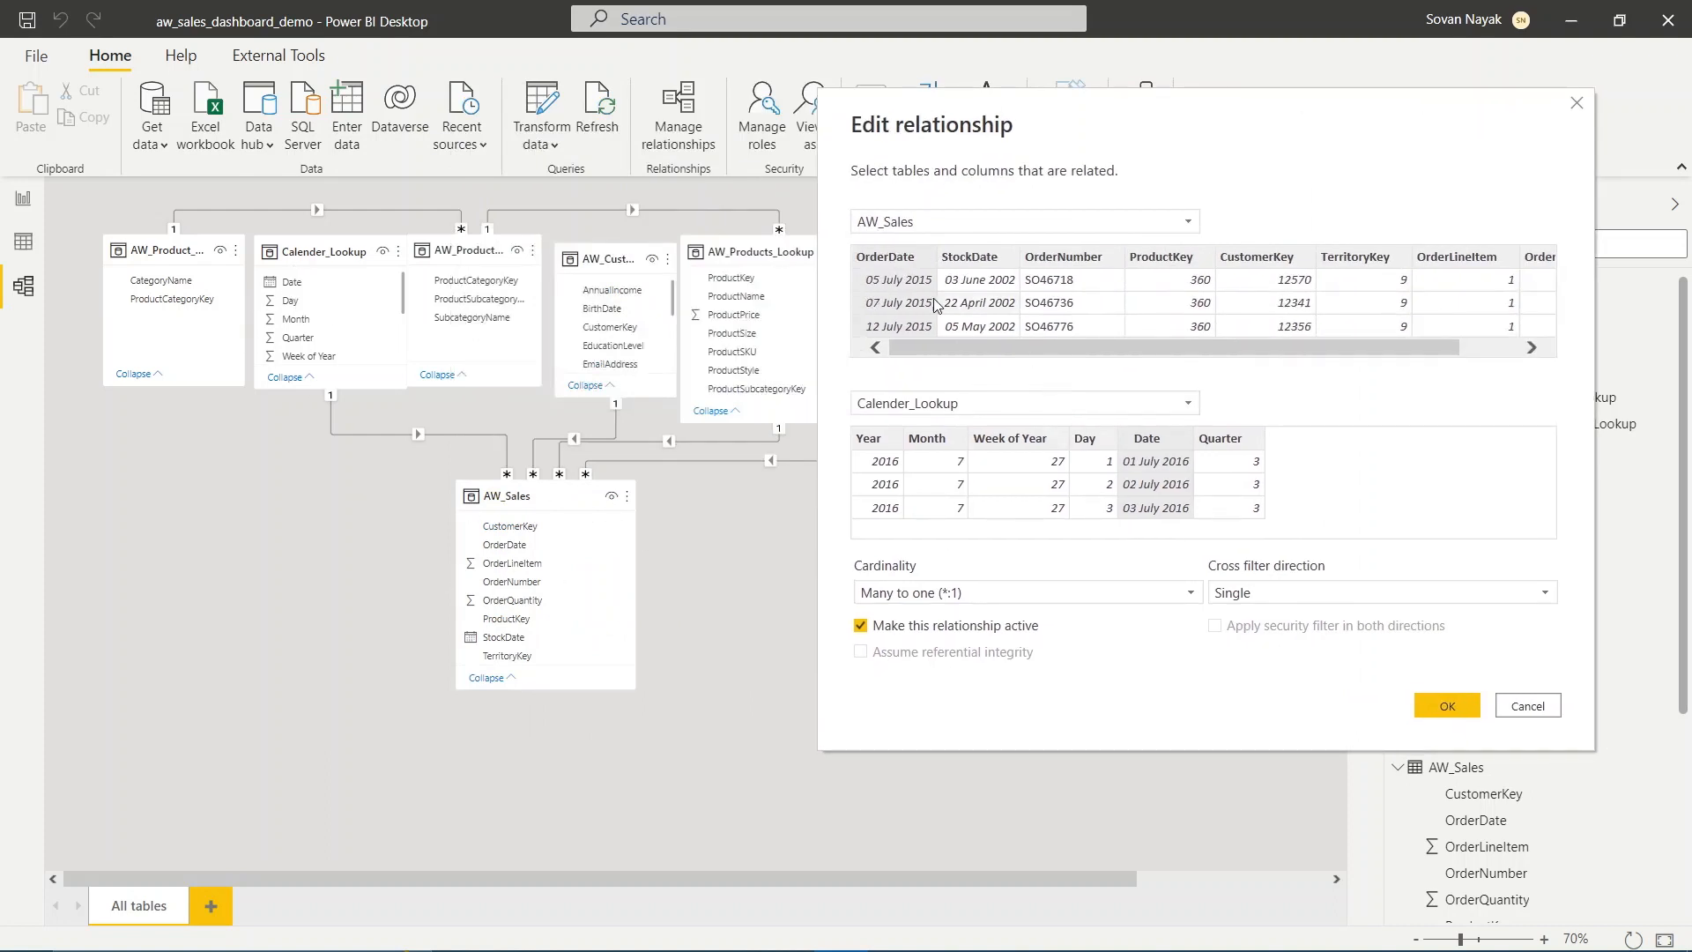
{"action": "left_click", "coordinate": [976, 261]}
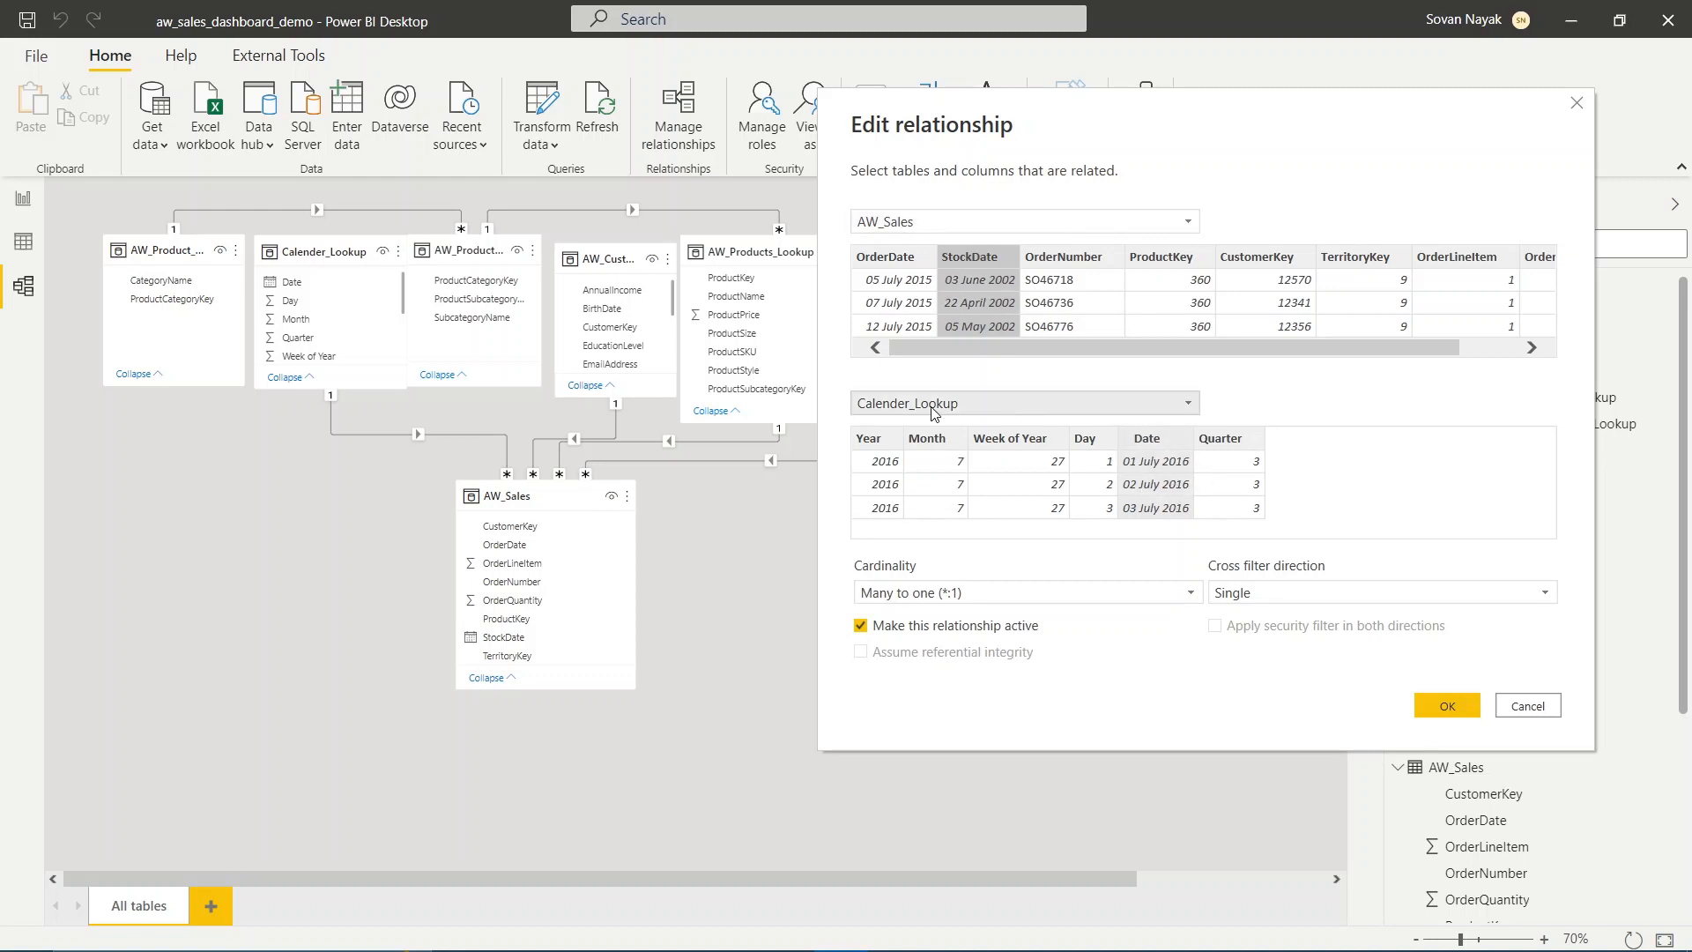
{"action": "left_click", "coordinate": [973, 594]}
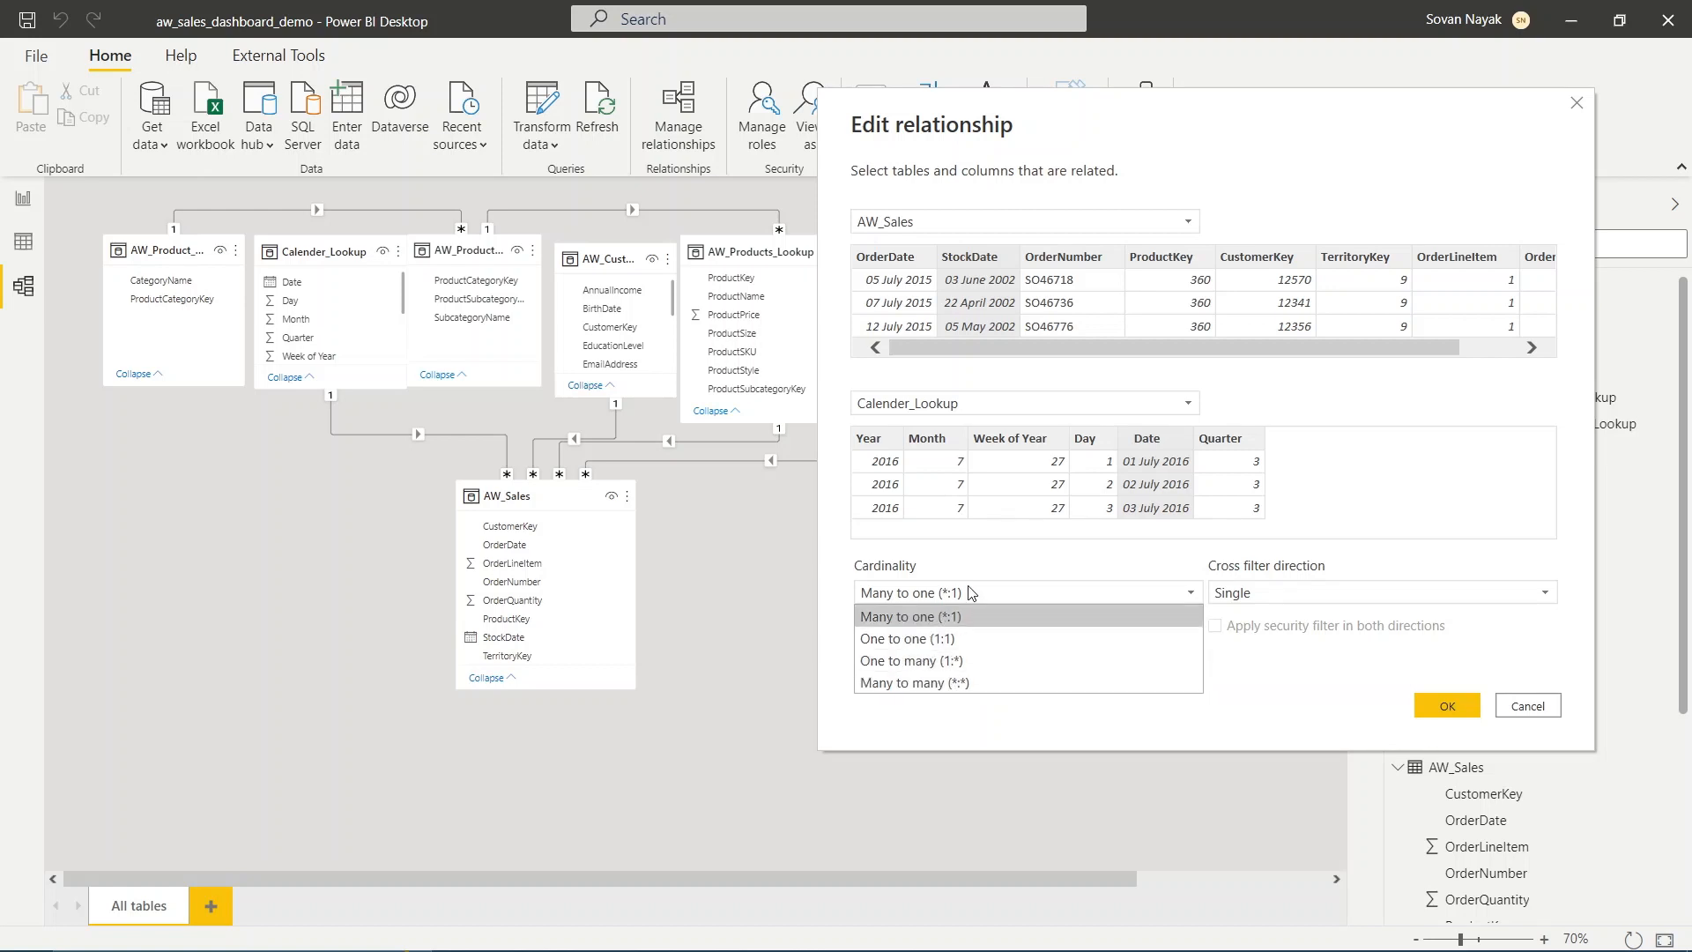
{"action": "left_click", "coordinate": [1071, 568]}
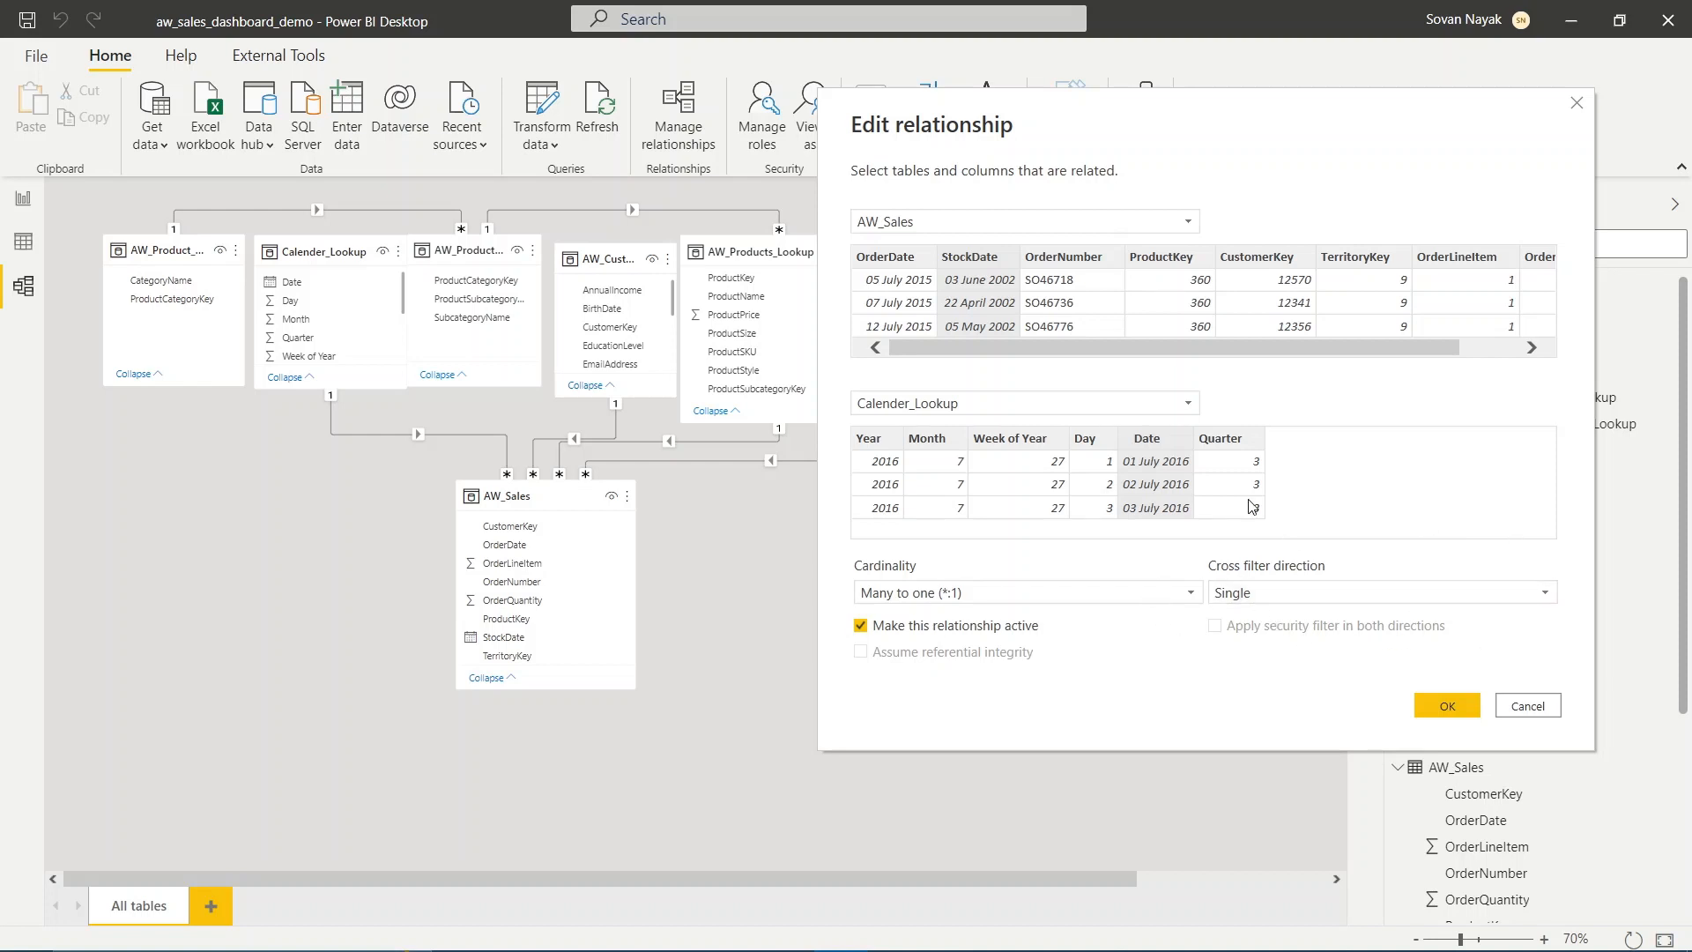
{"action": "left_click", "coordinate": [1448, 705]}
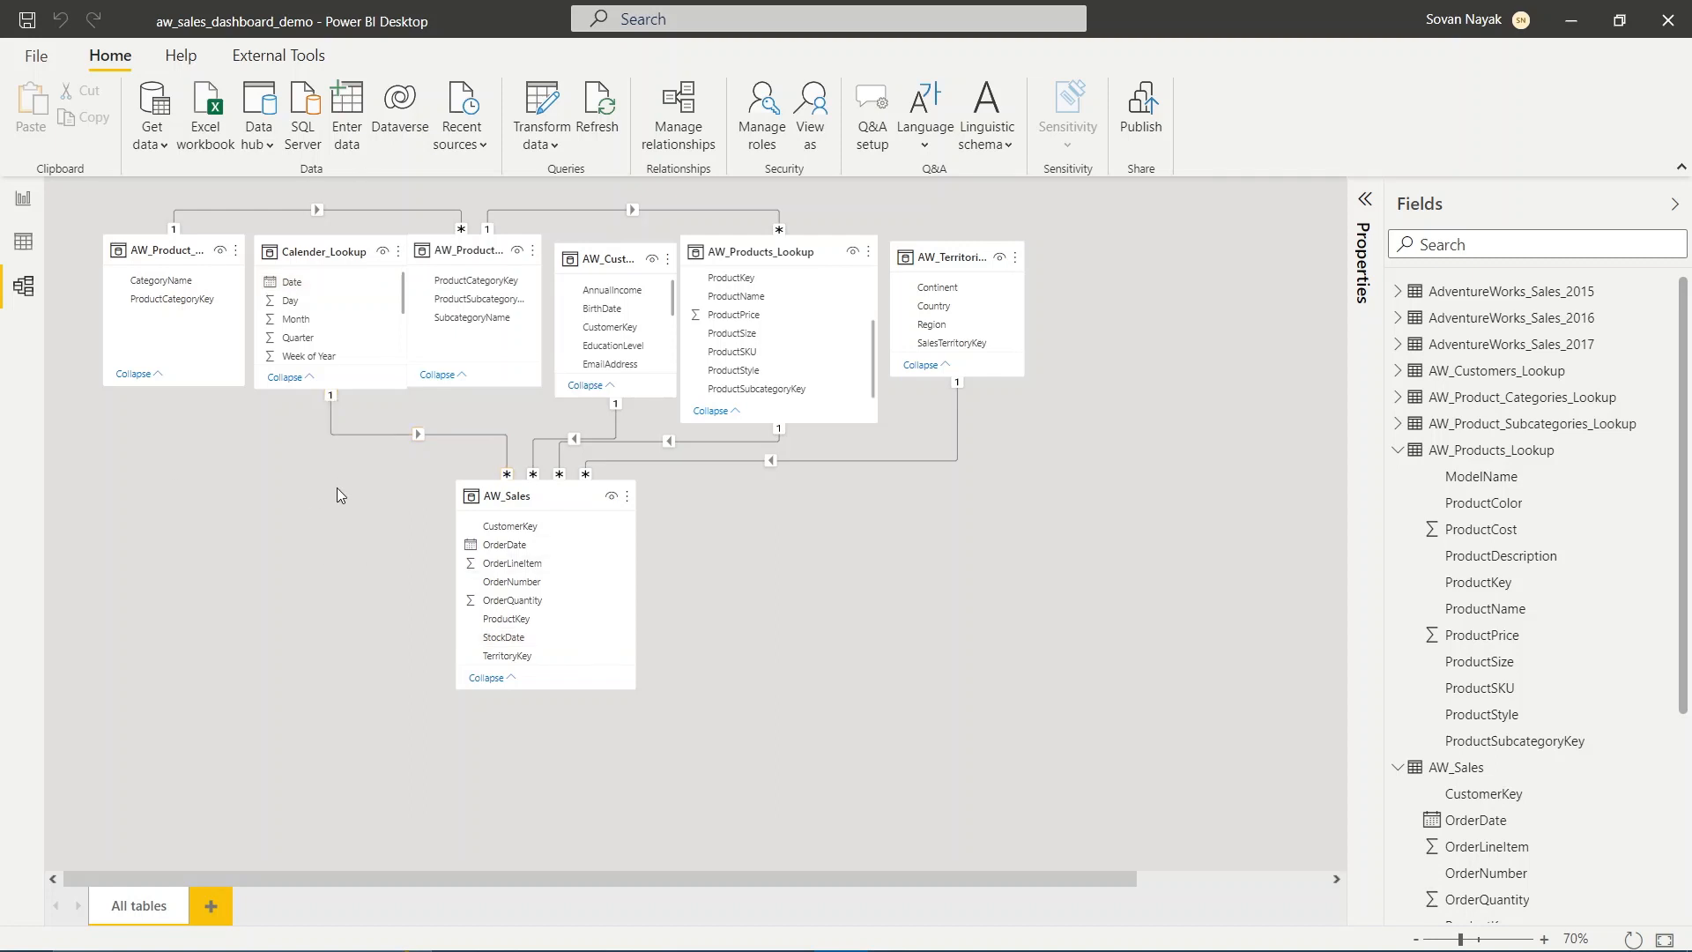
Edit the AW_Sales (StockDate) to Calender_Lookup (Date) relationship through Manage relationships so that it uses the OrderDate column.
{"action": "left_click", "coordinate": [678, 111]}
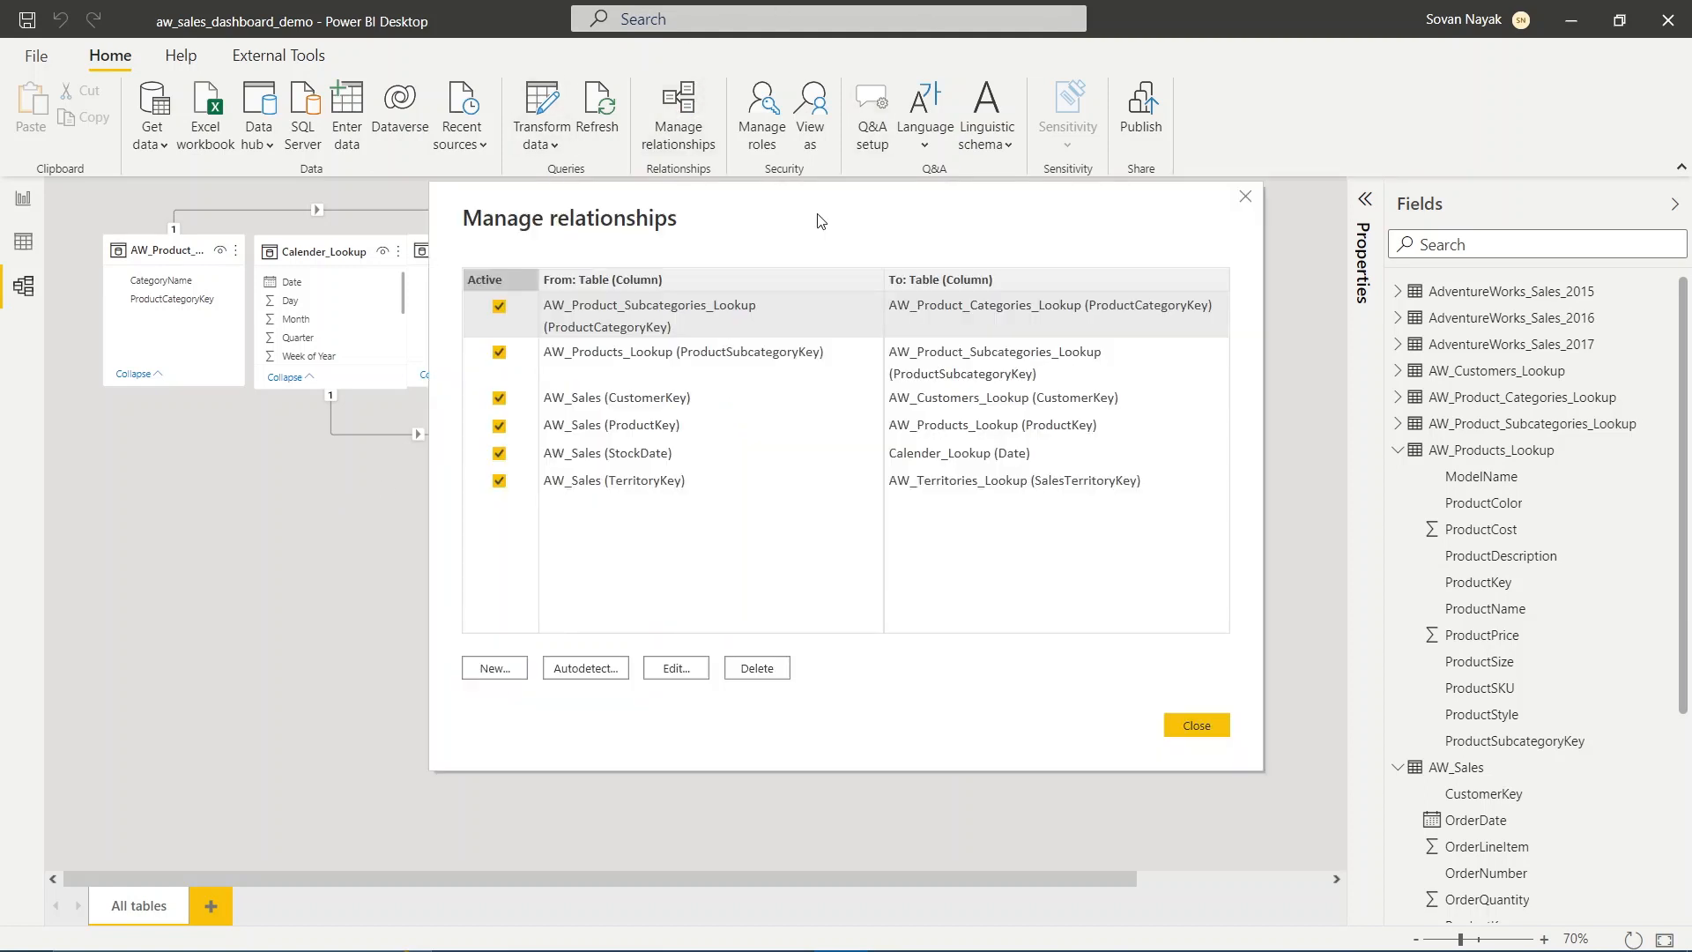
{"action": "left_click_drag", "start_coordinate": [893, 226], "coordinate": [1040, 222]}
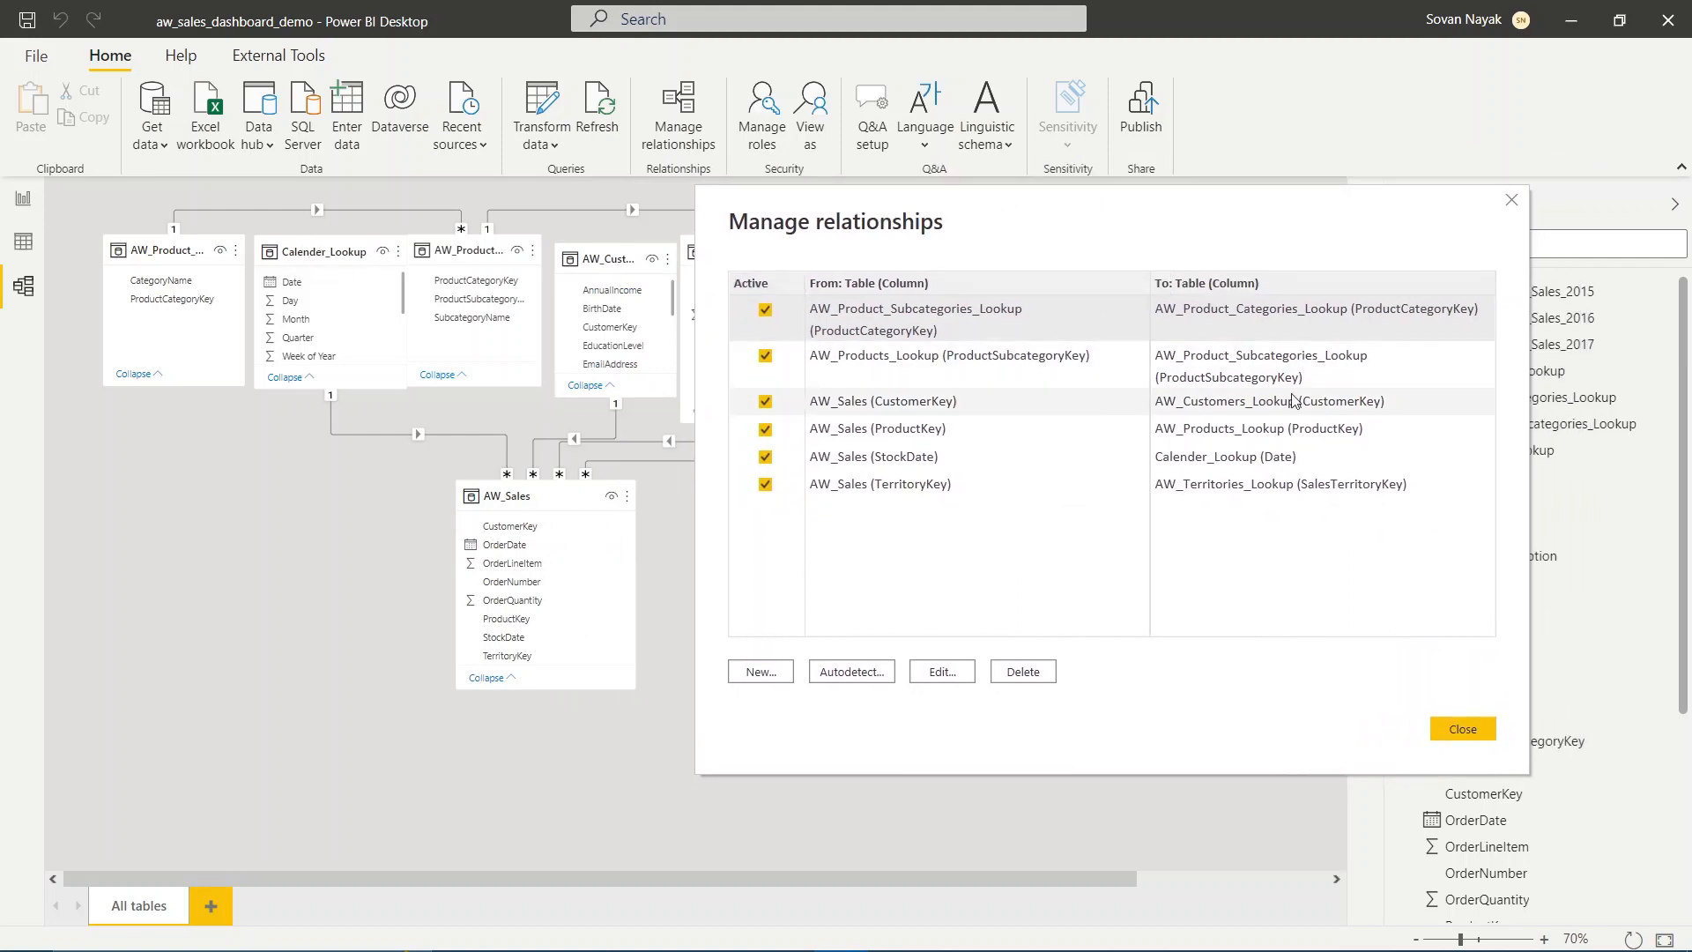
{"action": "left_click", "coordinate": [1258, 456]}
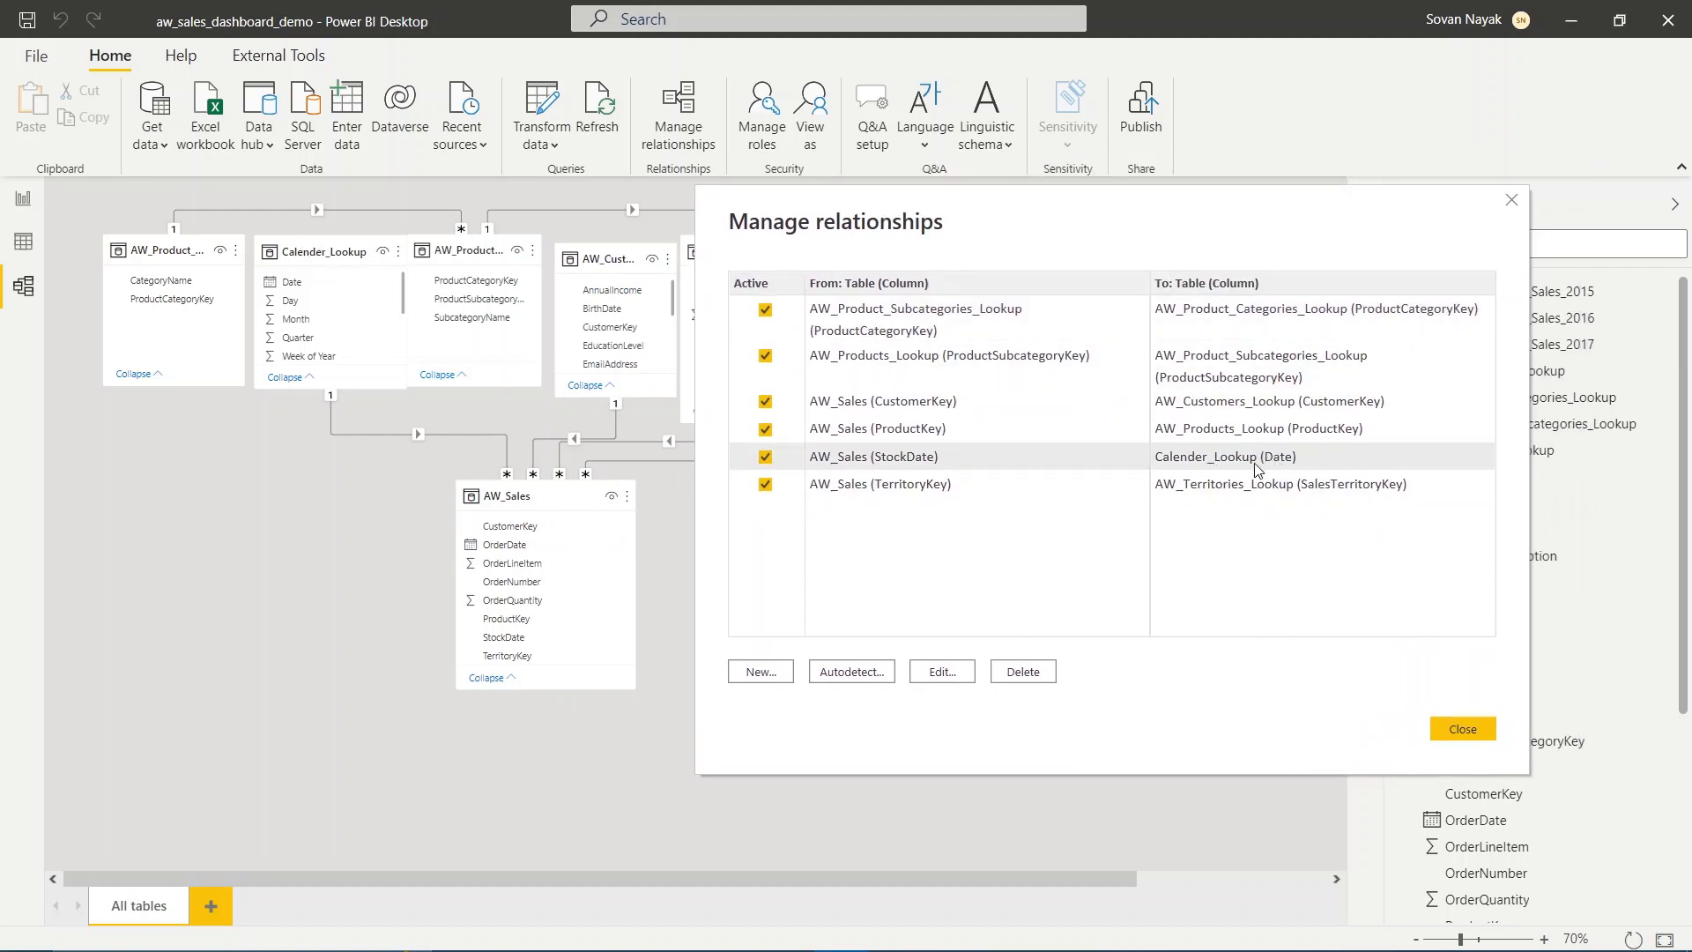
{"action": "left_click", "coordinate": [938, 672]}
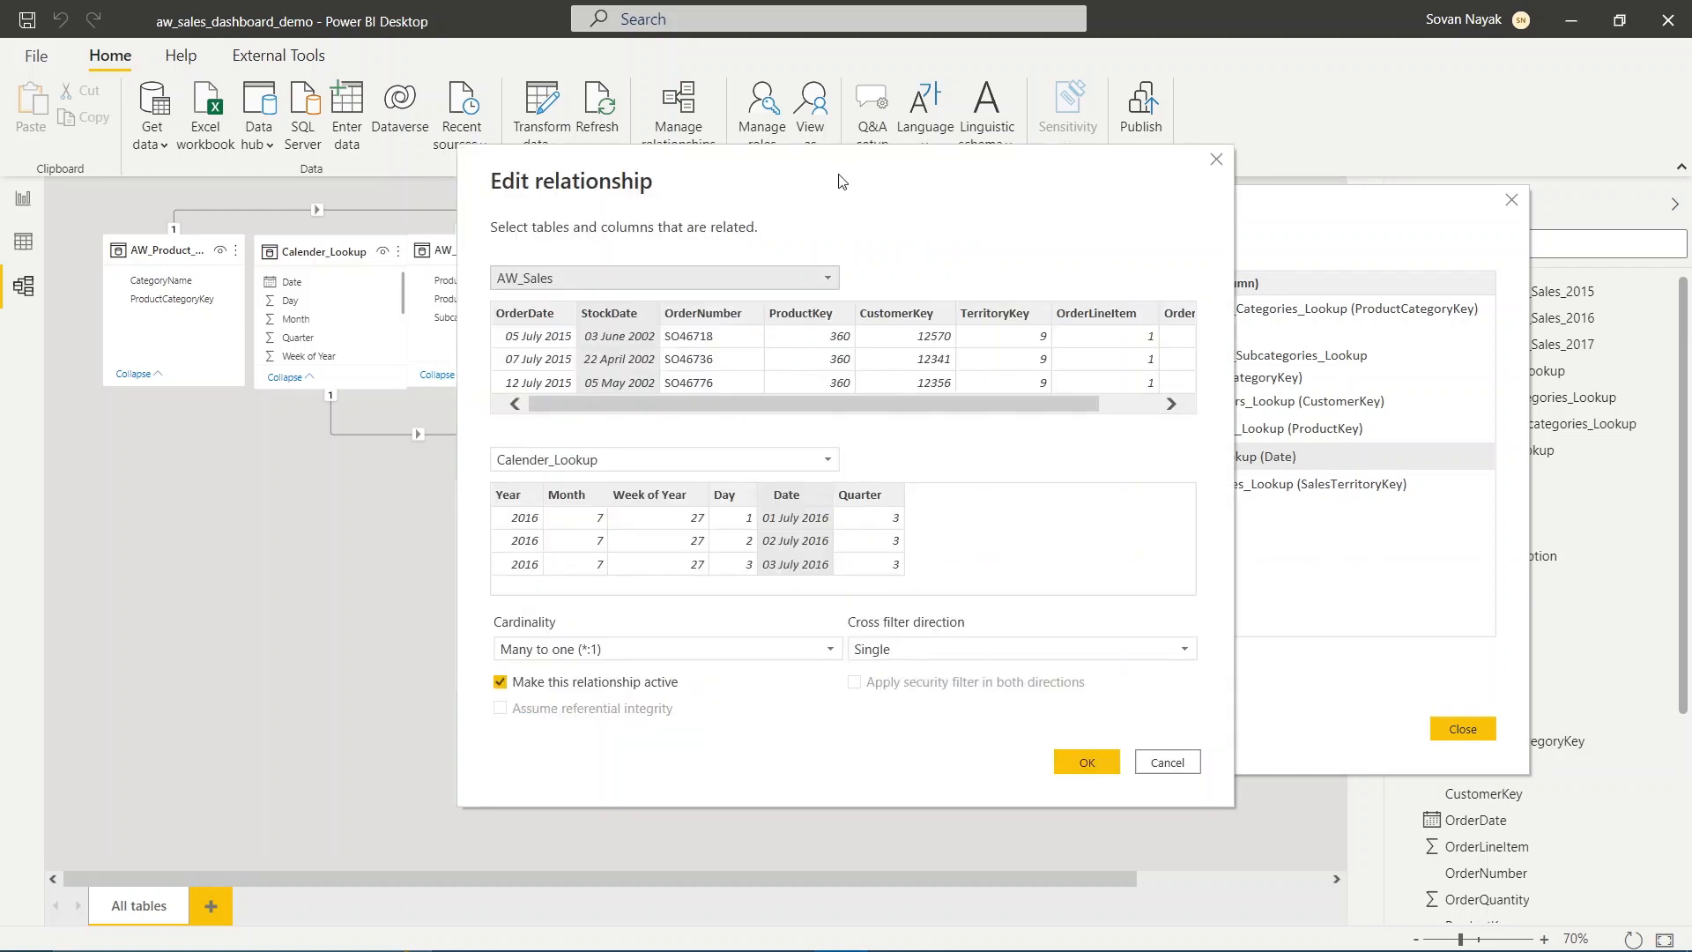
{"action": "left_click", "coordinate": [748, 296]}
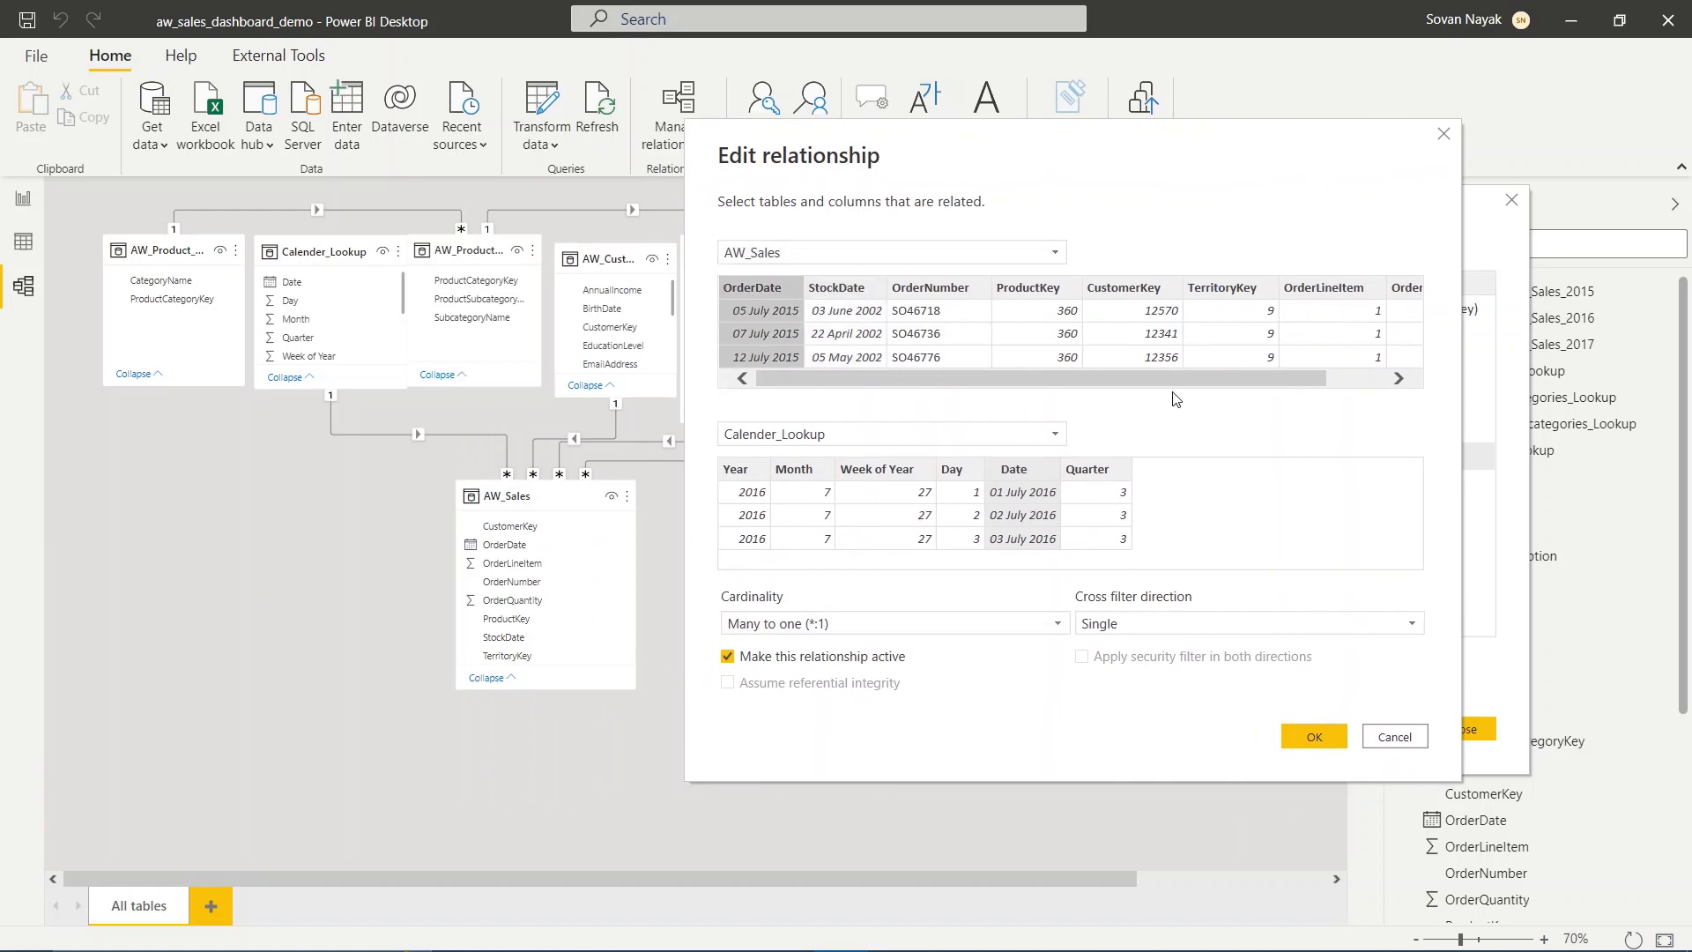
{"action": "left_click", "coordinate": [1313, 738]}
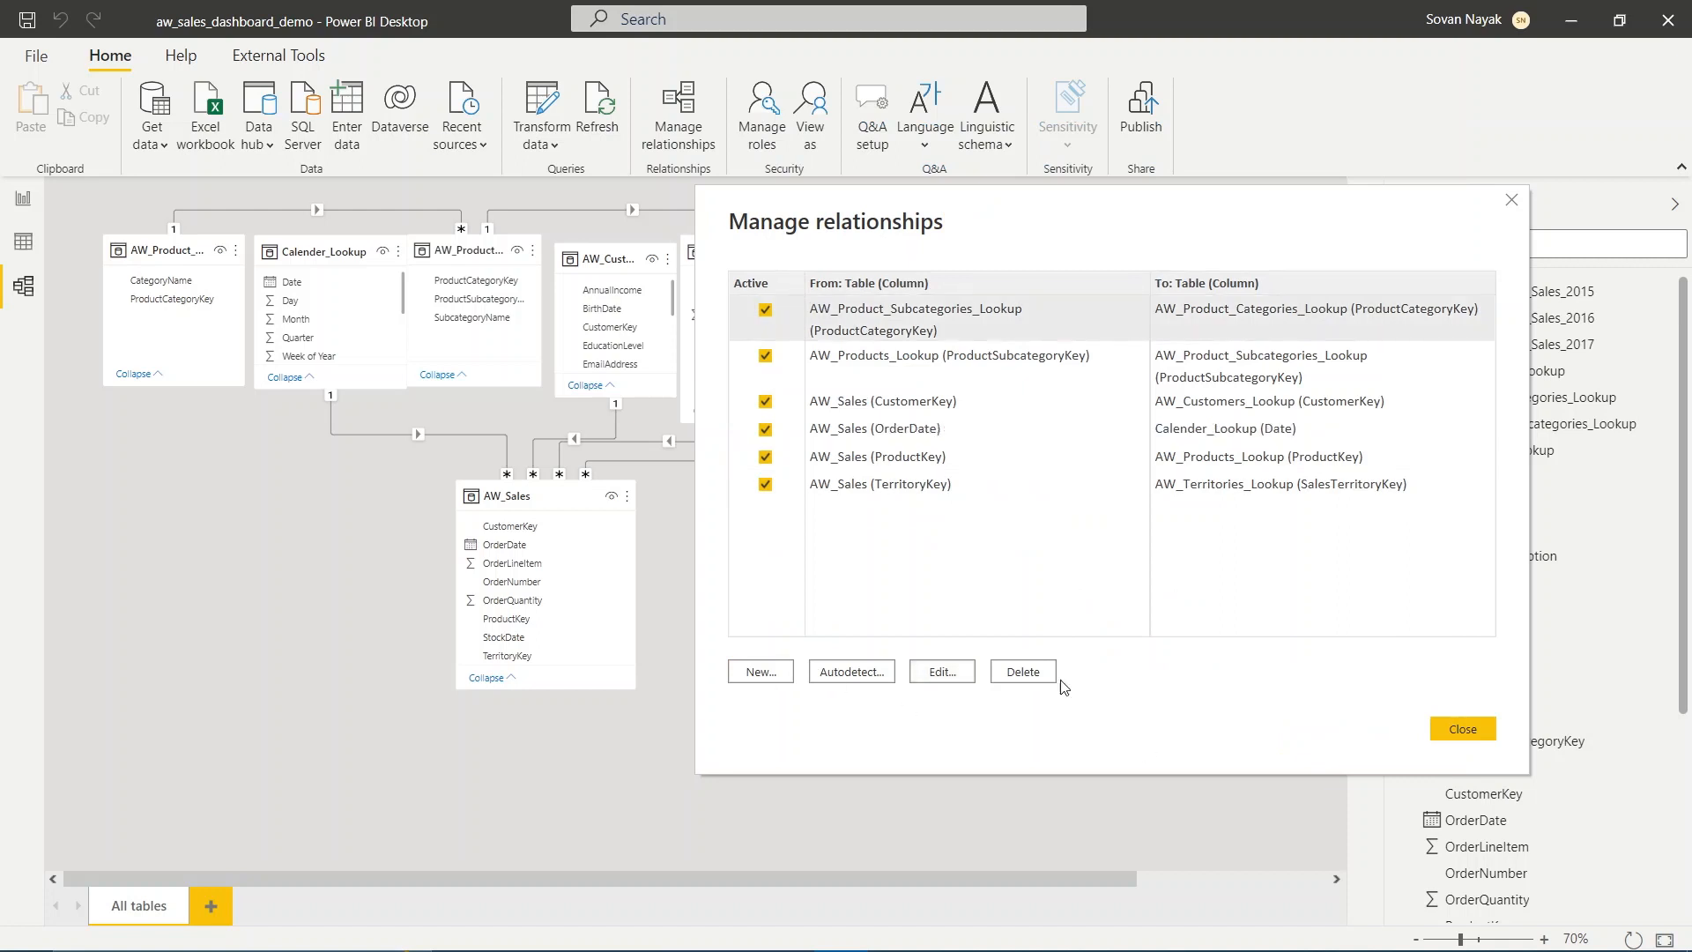
{"action": "left_click", "coordinate": [1460, 726]}
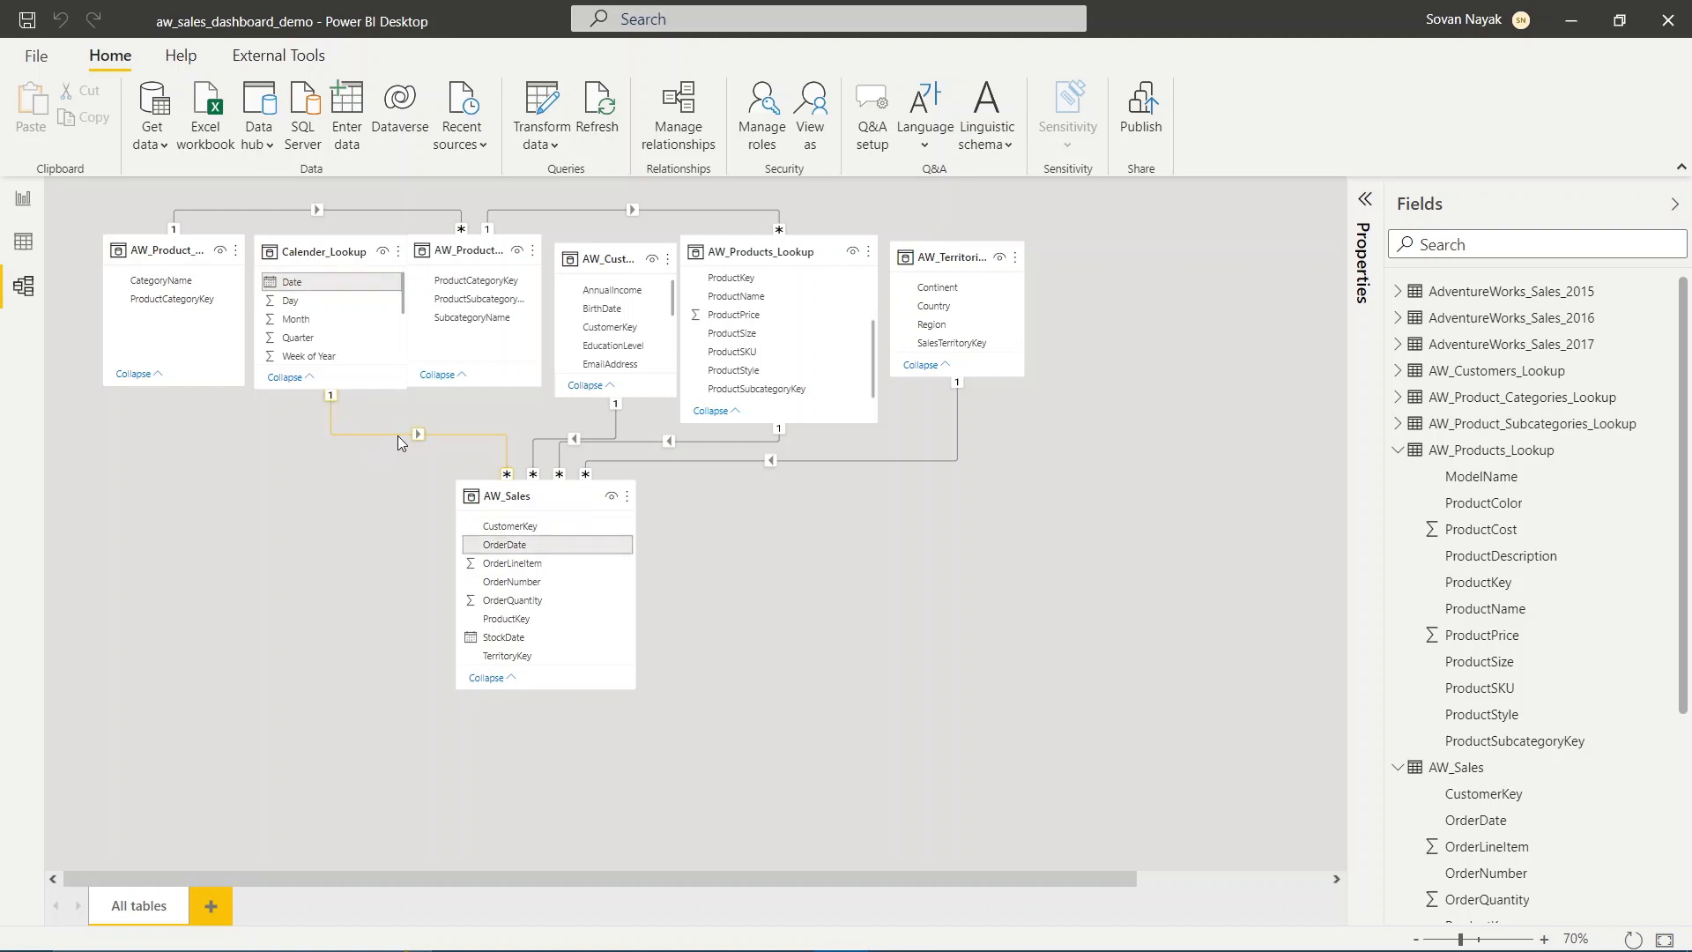
Delete the AW_Sales (OrderDate) to Calender_Lookup (Date) relationship through Manage relationships.
{"action": "left_click", "coordinate": [680, 110]}
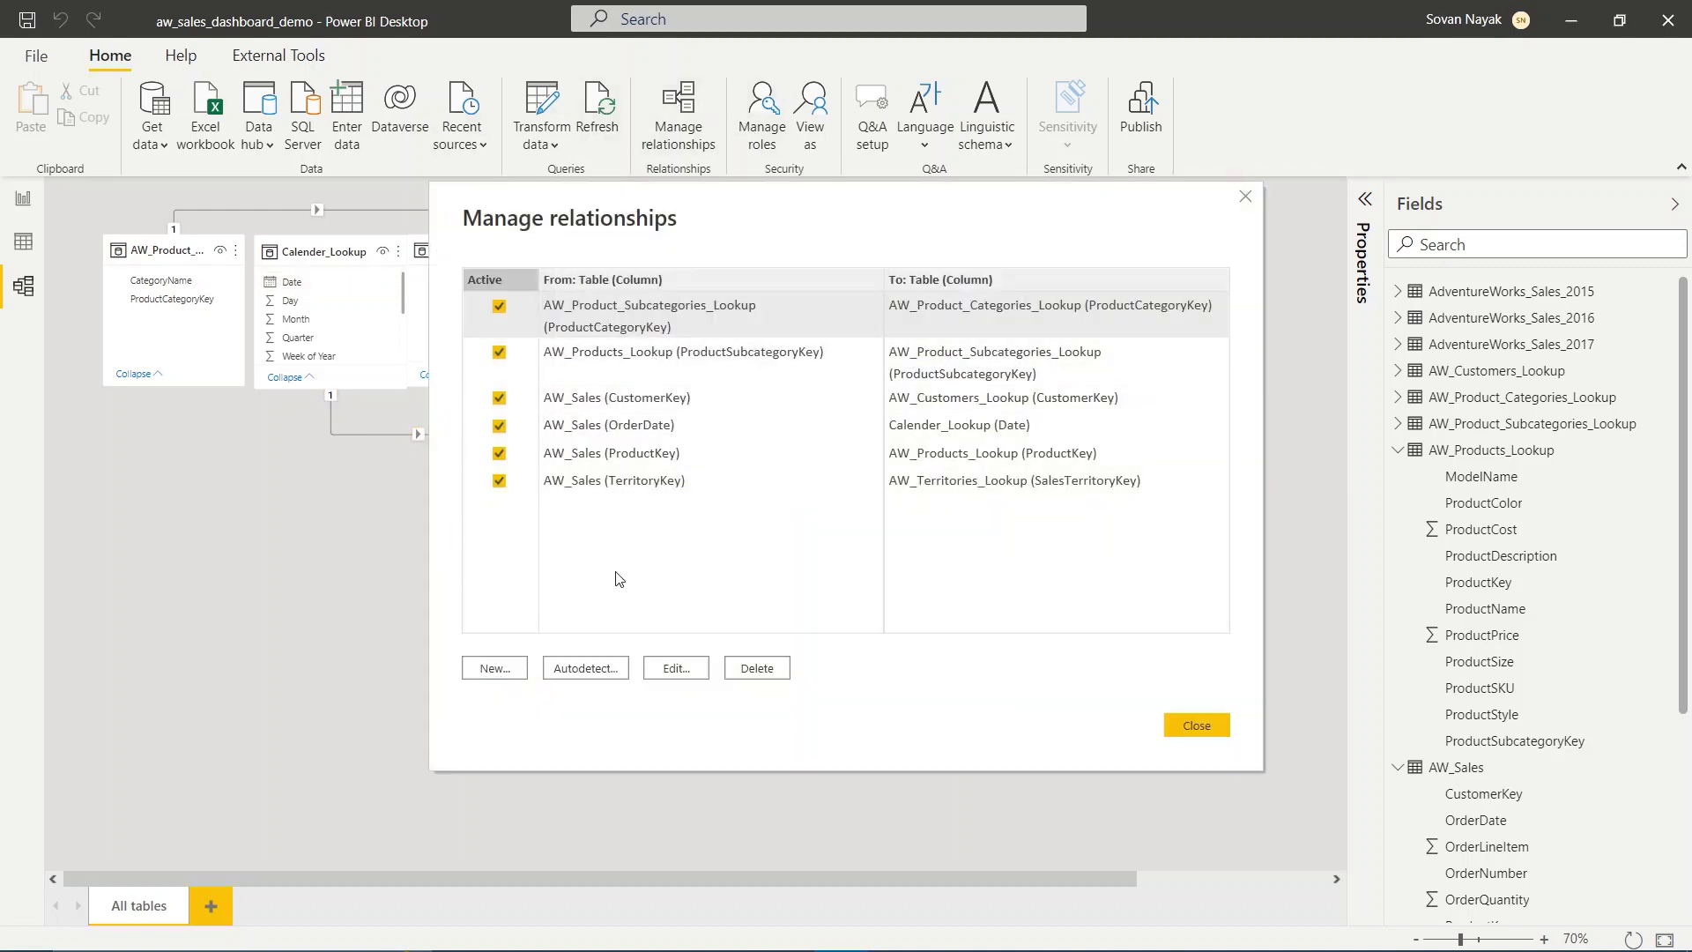
{"action": "left_click", "coordinate": [678, 429]}
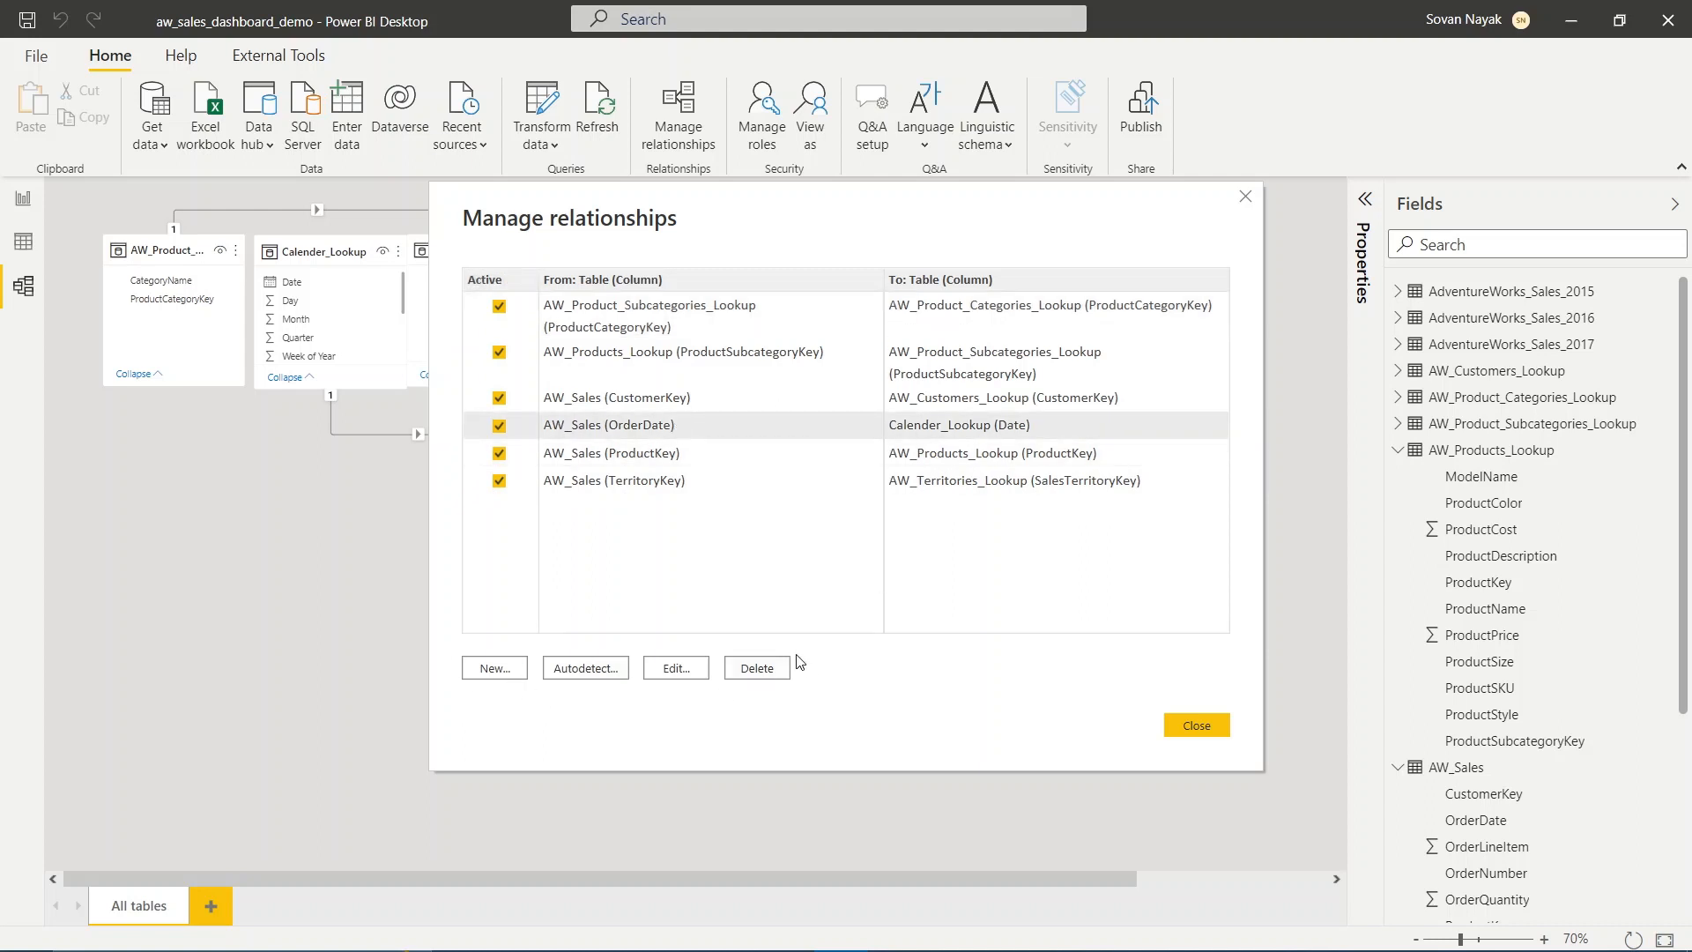
{"action": "left_click", "coordinate": [773, 674]}
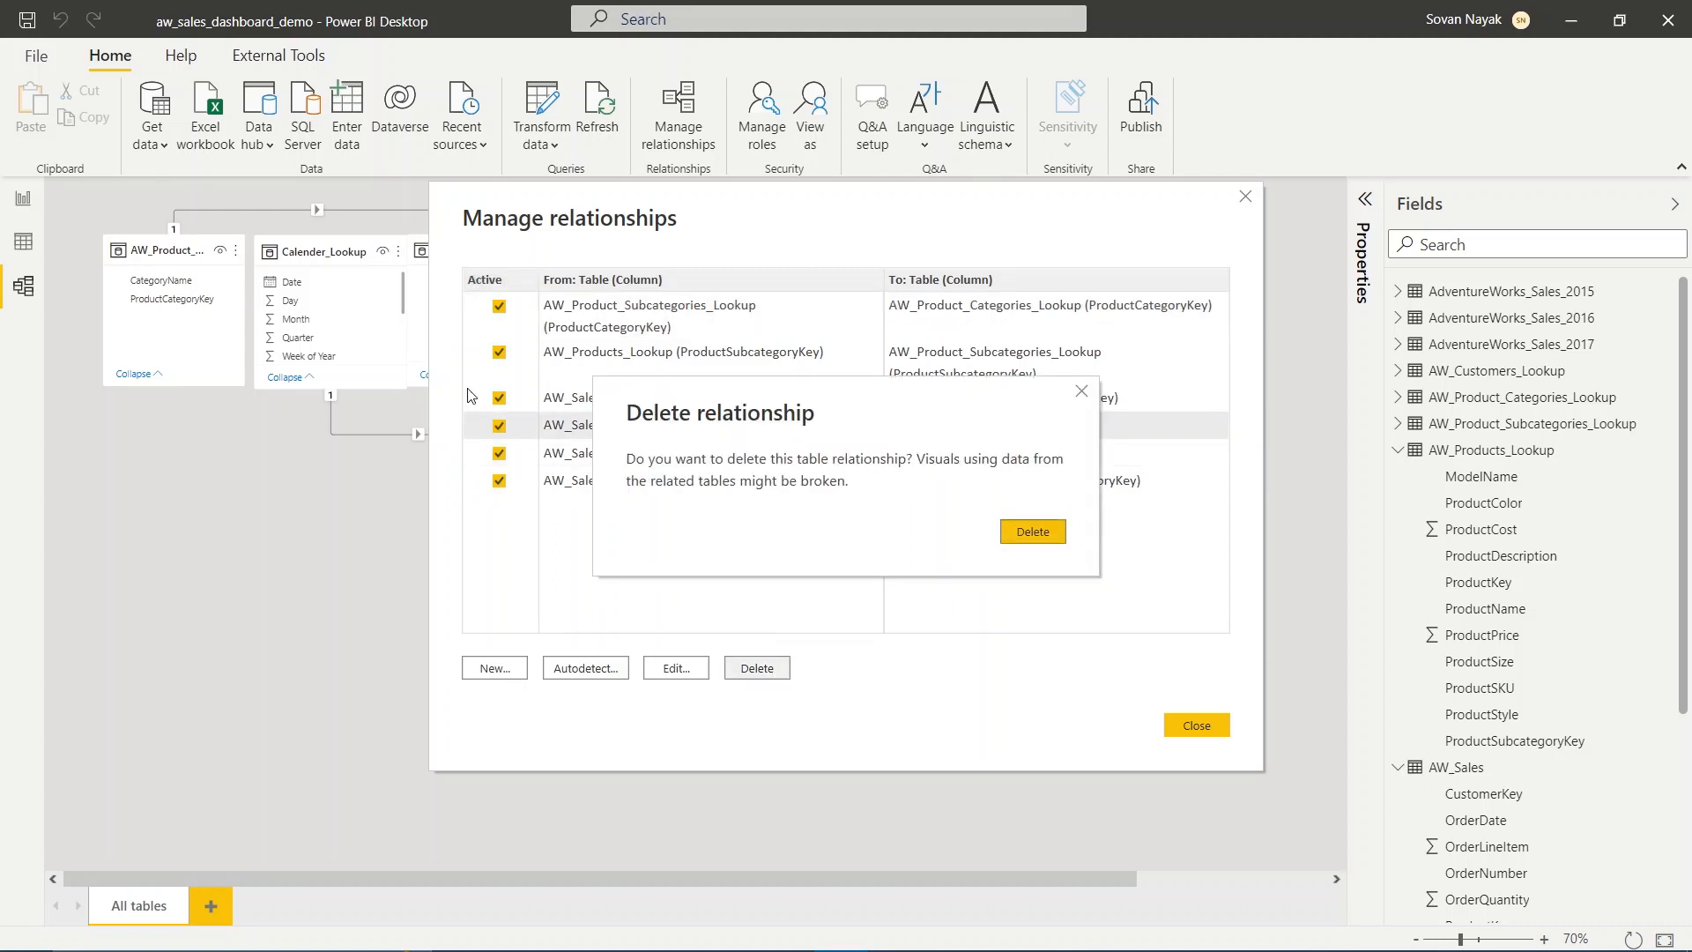
{"action": "left_click", "coordinate": [1032, 536]}
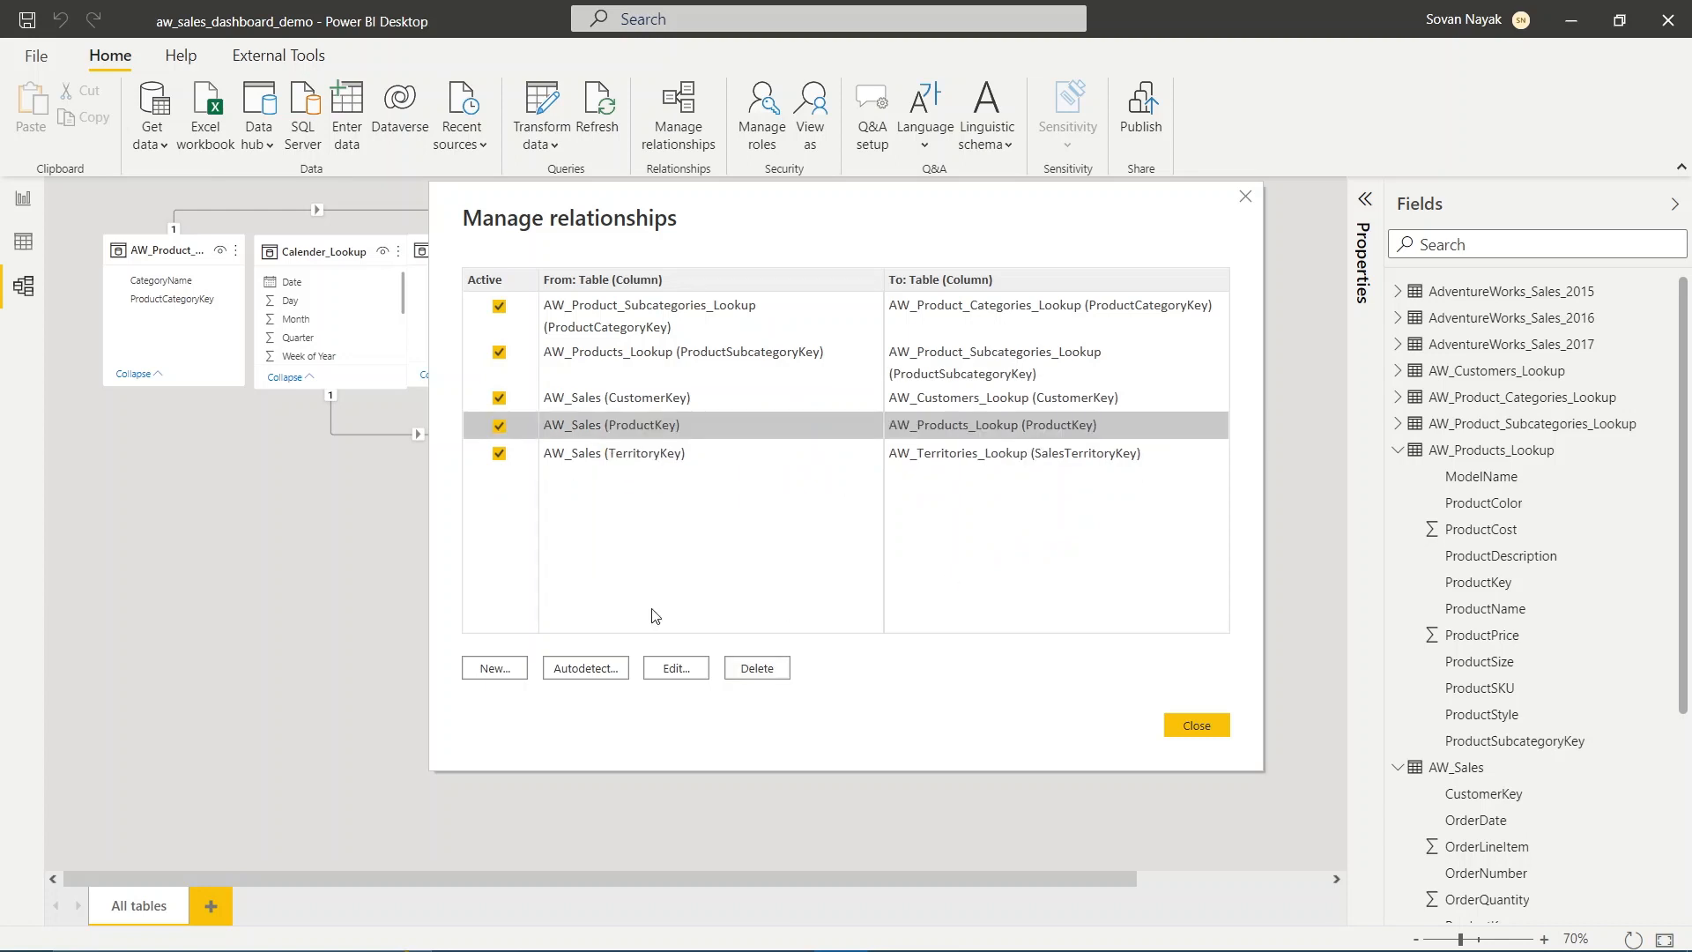
{"action": "left_click", "coordinate": [1181, 724]}
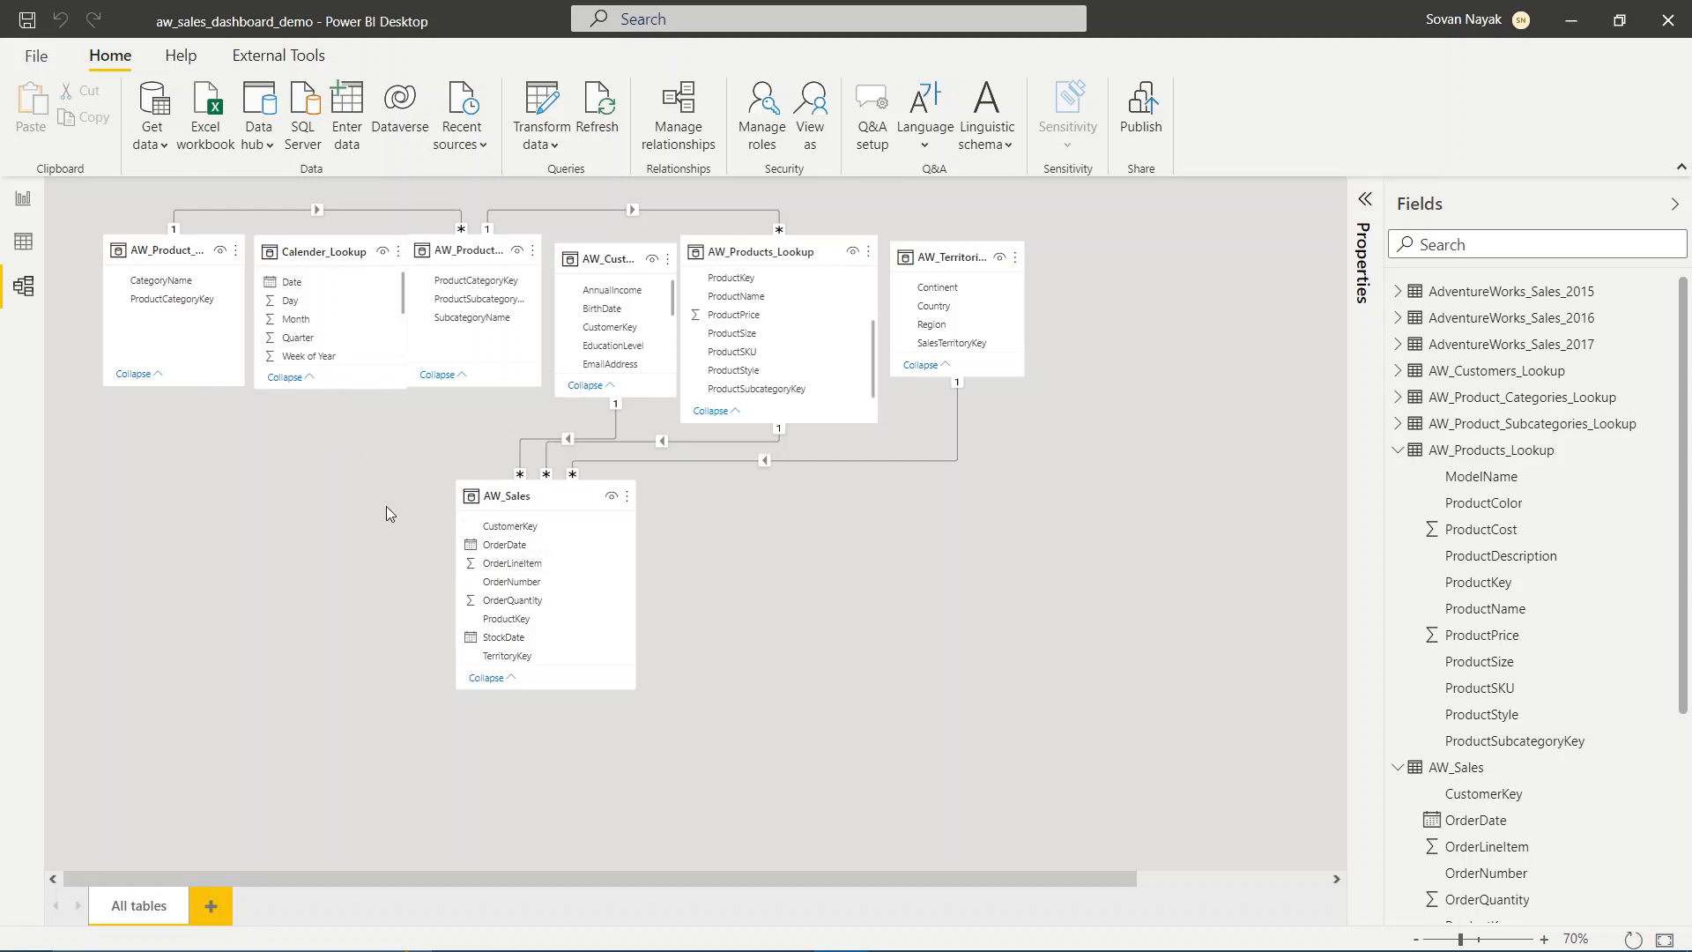
{"action": "left_click", "coordinate": [730, 460]}
{"action": "left_click", "coordinate": [645, 486]}
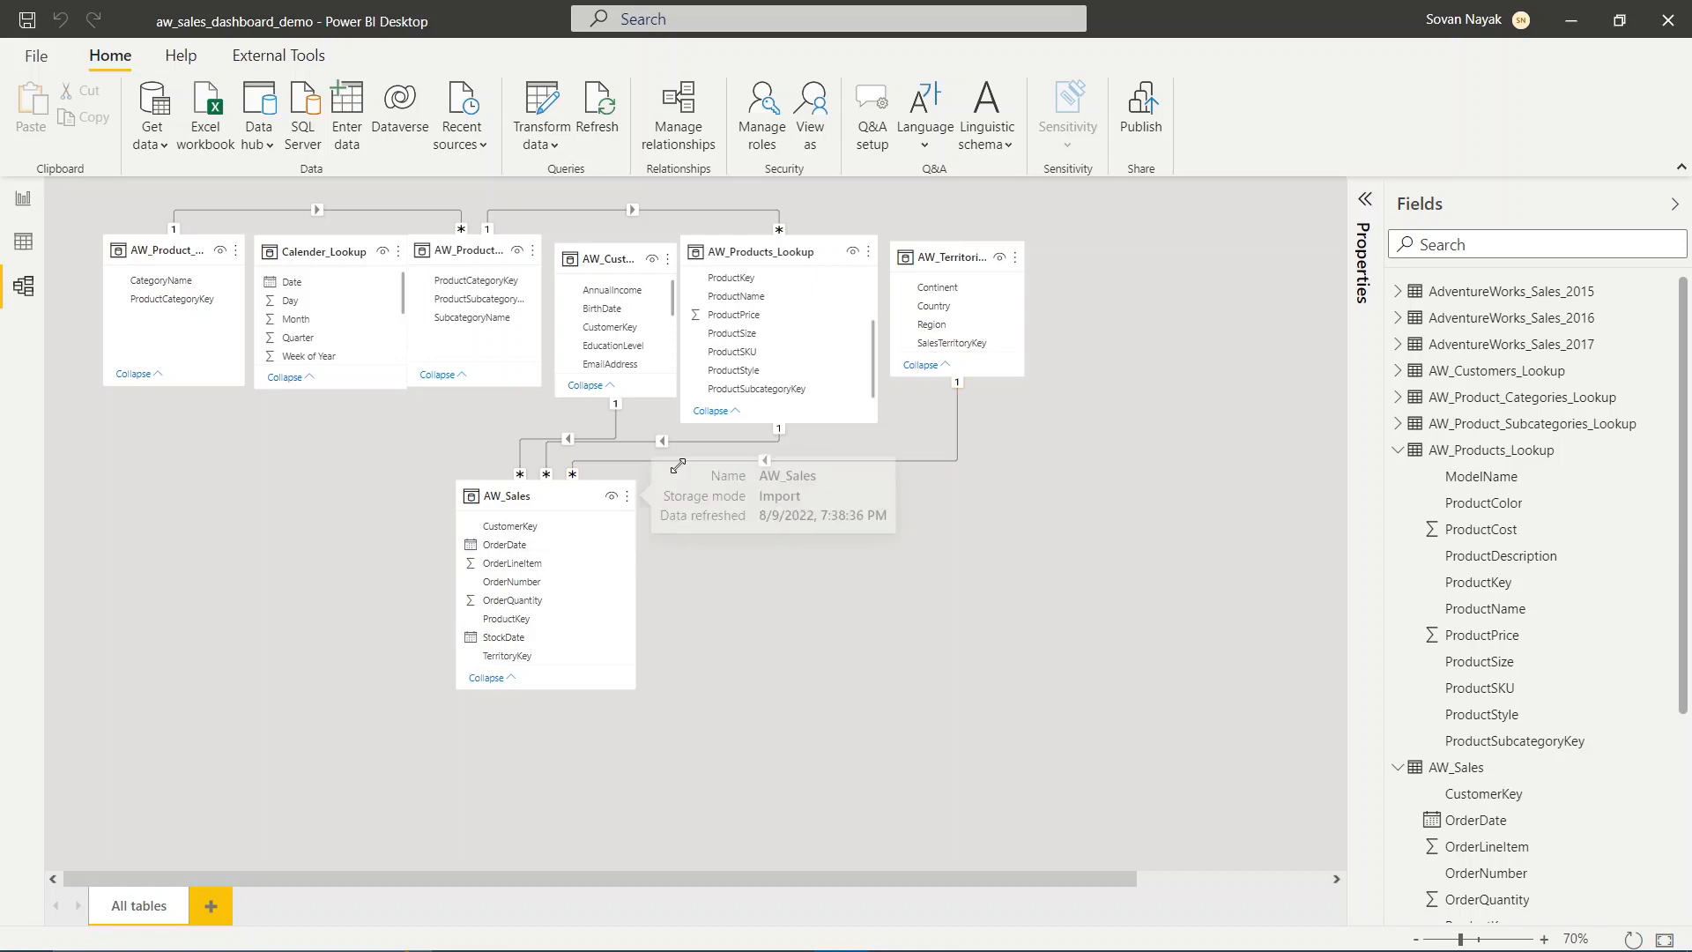
{"action": "right_click", "coordinate": [918, 459]}
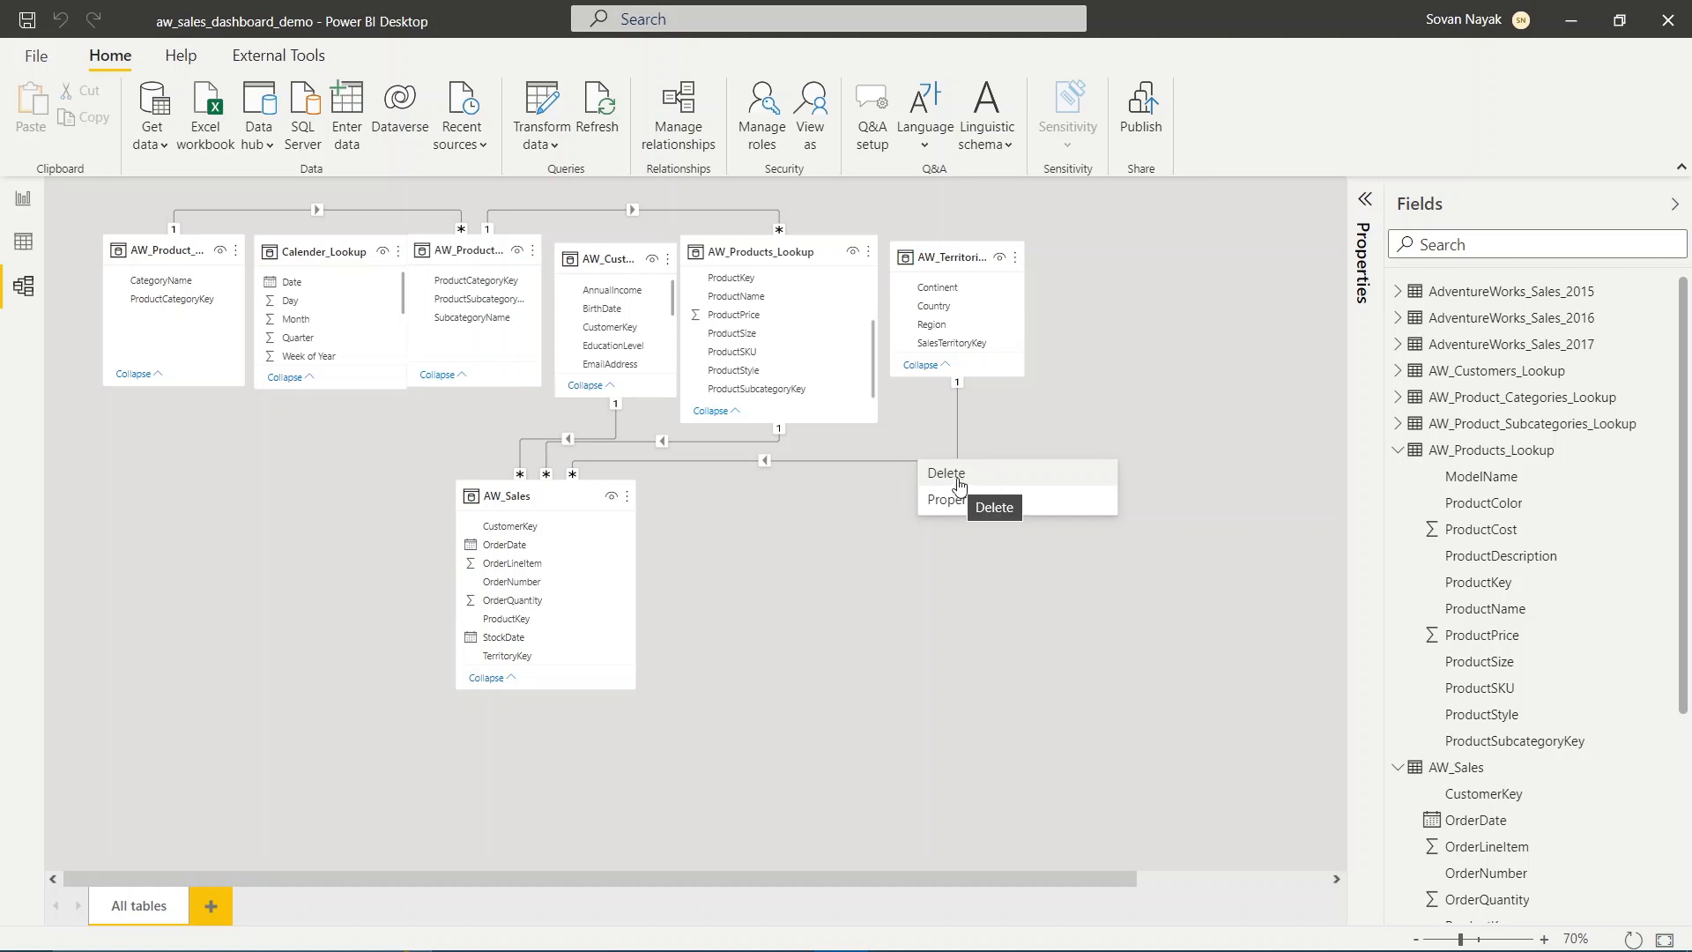
{"action": "left_click", "coordinate": [987, 480]}
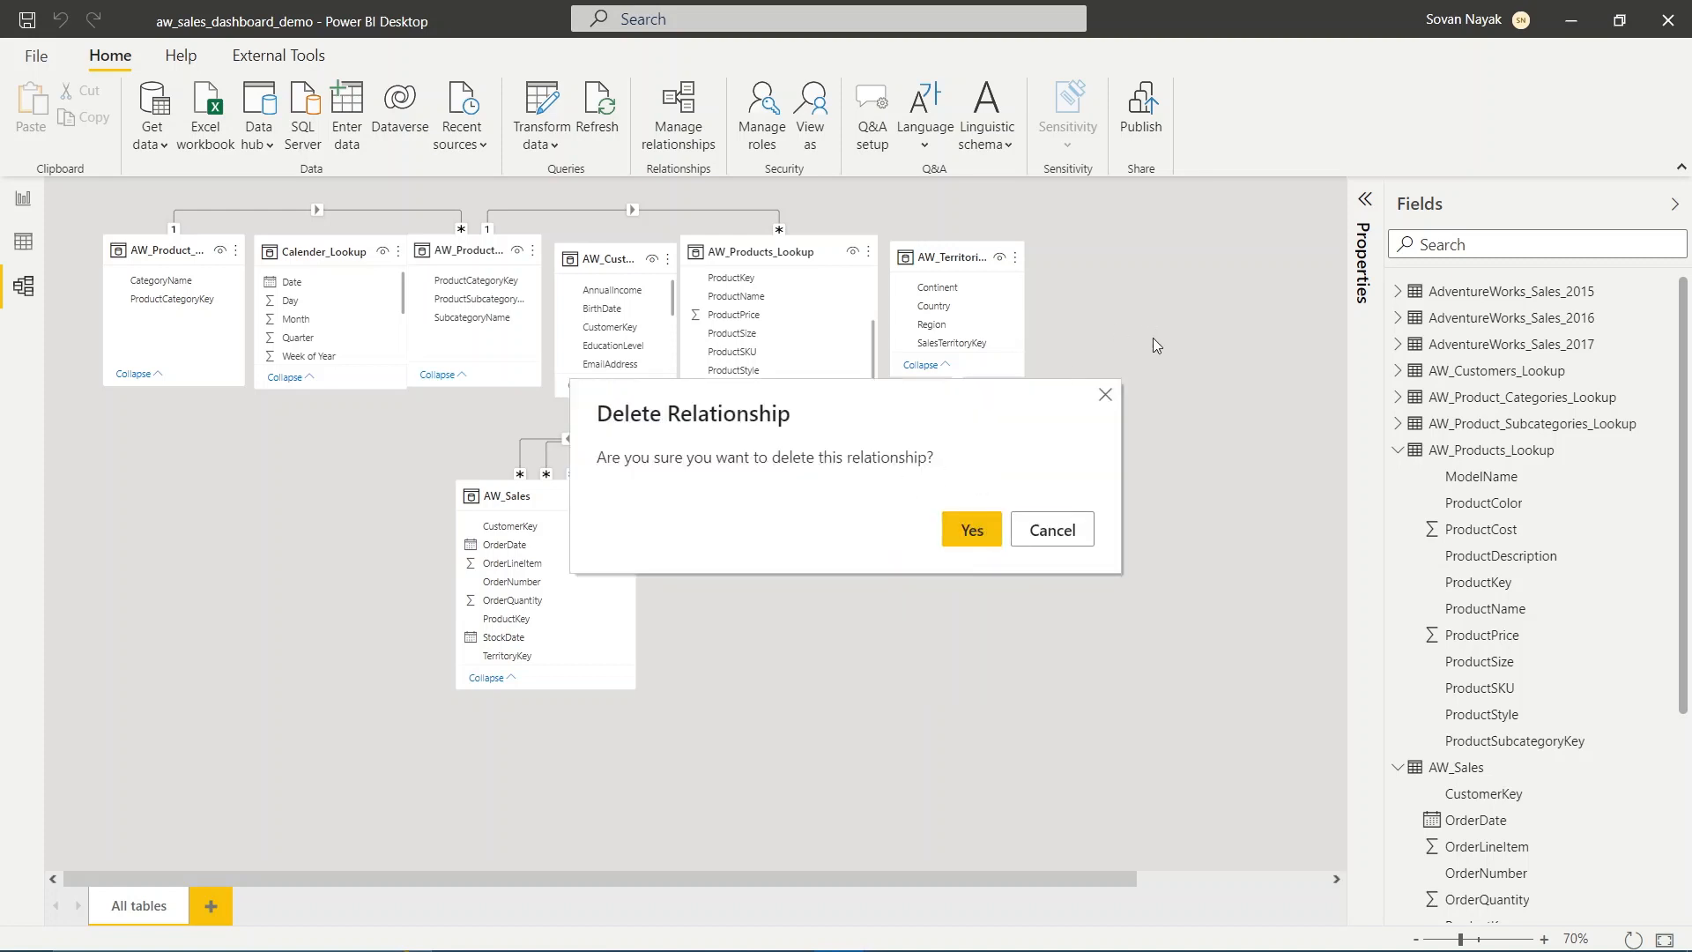
{"action": "left_click", "coordinate": [1105, 395]}
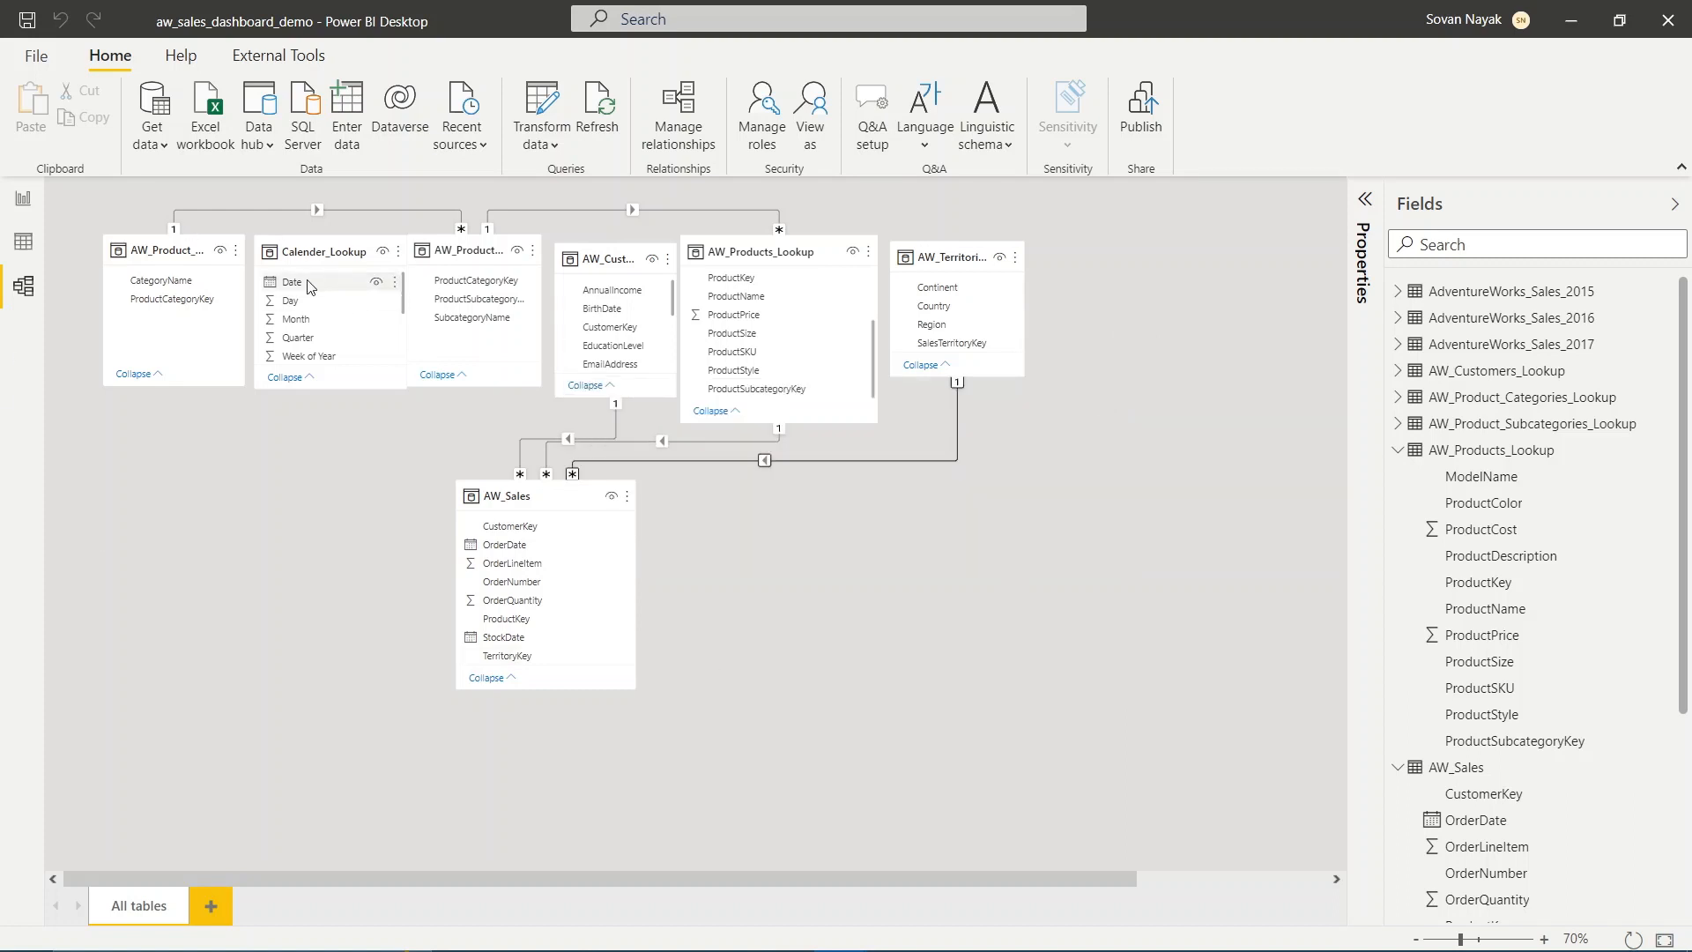
Create a relationship from the Date field in Calender_Lookup to the OrderDate field in AW_Sales.
{"action": "left_click_drag", "start_coordinate": [291, 282], "coordinate": [565, 543]}
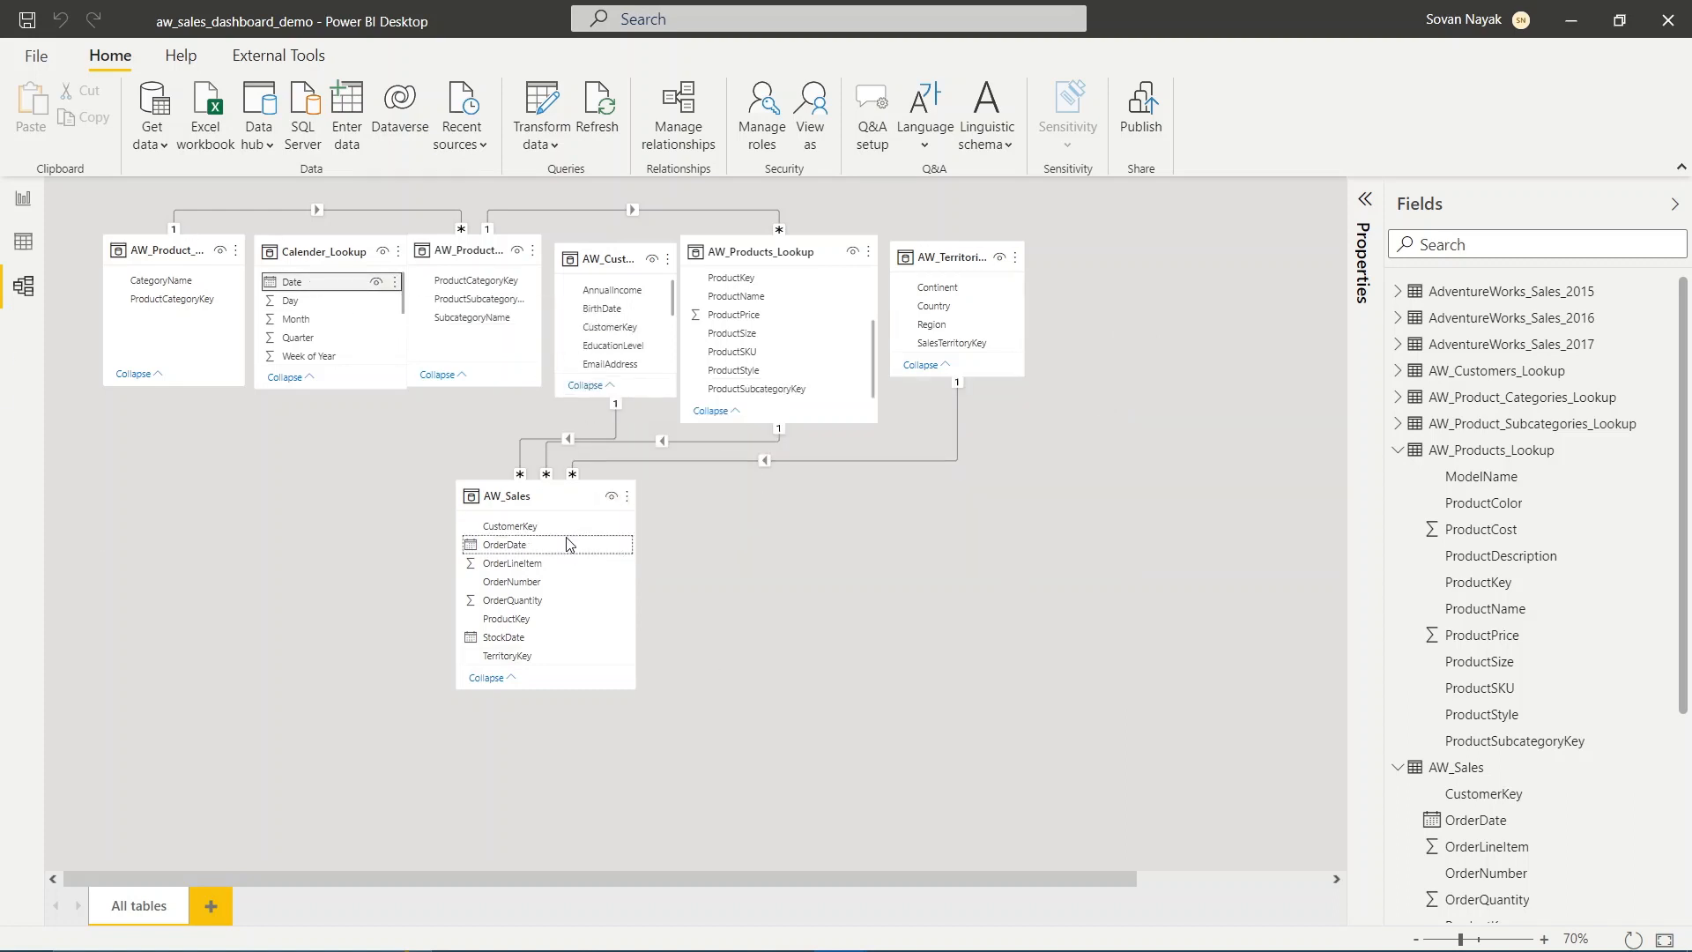